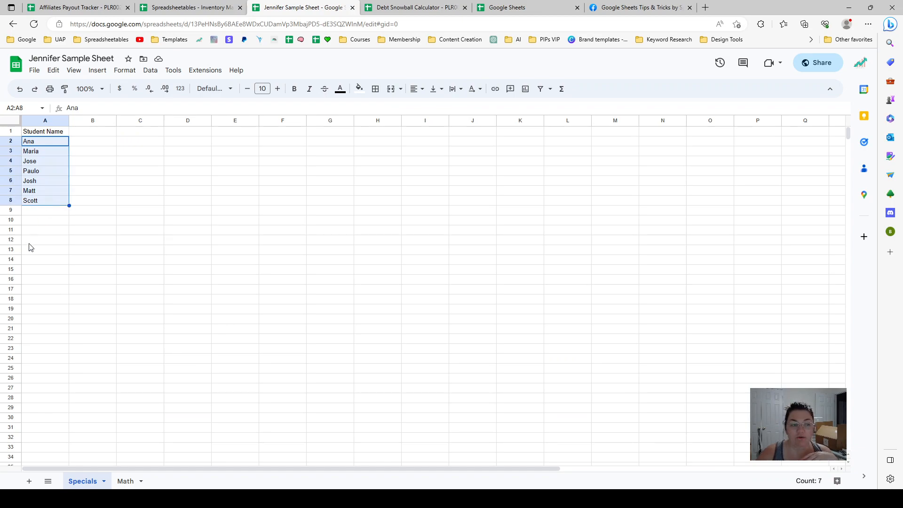
Add a new sheet to the spreadsheet and name it Science
click(51, 125)
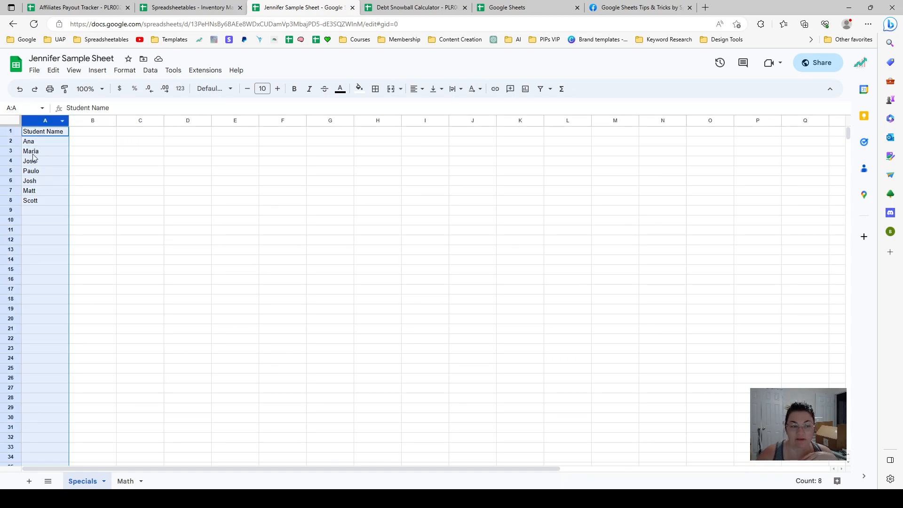
click(96, 200)
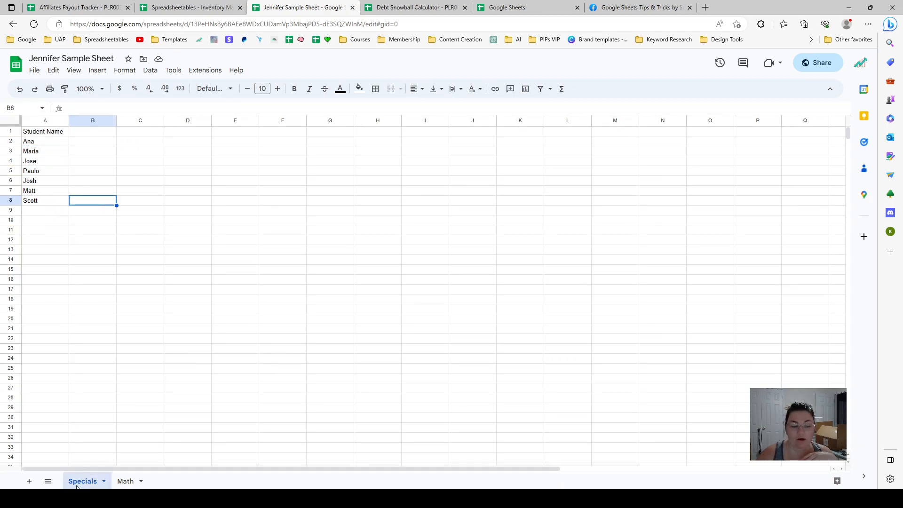
click(29, 481)
drag(132, 484, 183, 489)
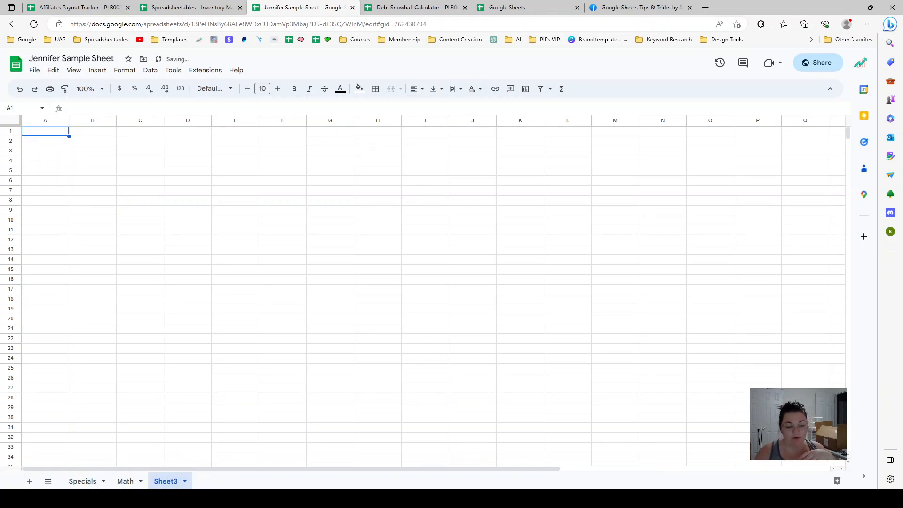
double_click(160, 483)
text(Science)
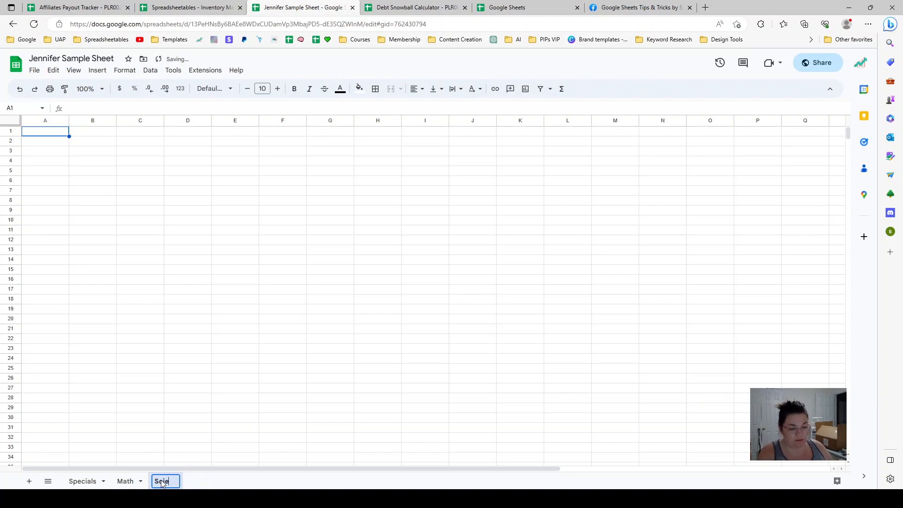
Copy the student names in A2:A12 of the Math sheet into the Science sheet, starting at cell A2
click(121, 483)
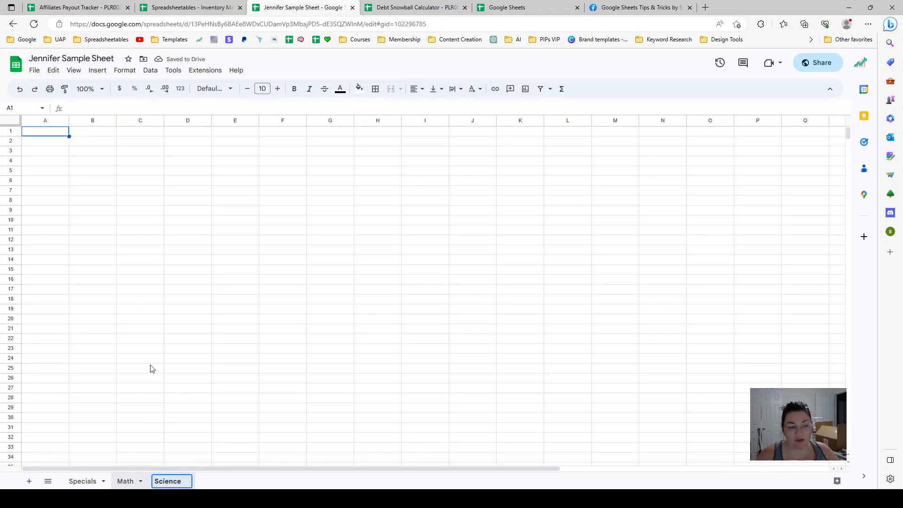
drag(39, 151, 40, 249)
key(ctrl+c)
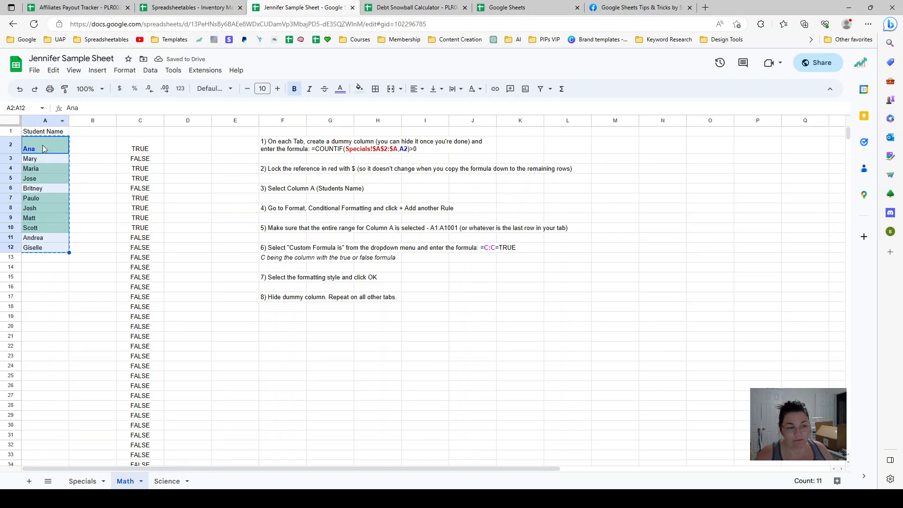
click(167, 483)
click(35, 145)
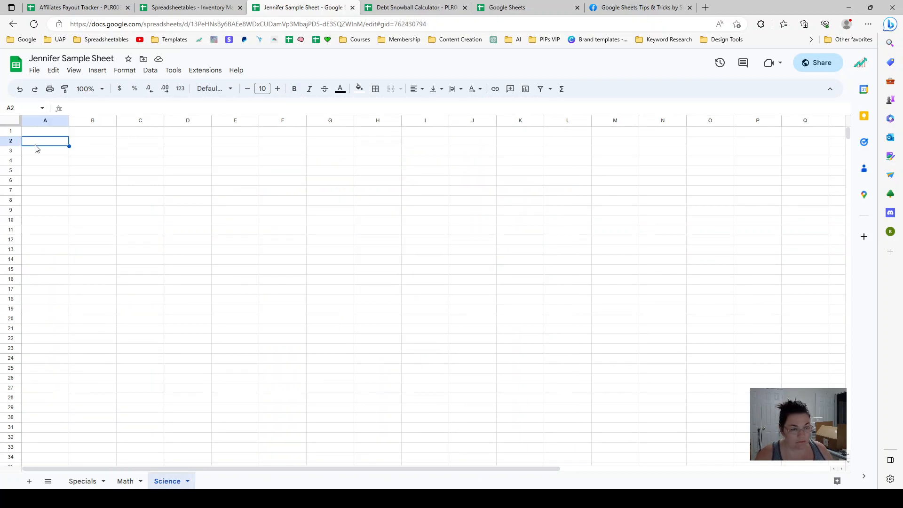
key(ctrl+v)
Enter the column header "Students Name" in cell A1 of the Science sheet
click(43, 132)
text(Students Name)
key(Return)
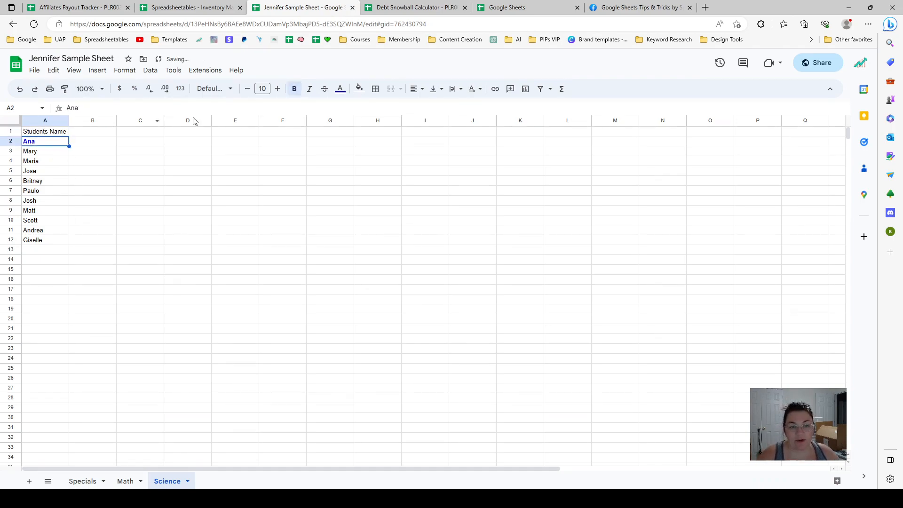
Set the text colour of the name in A2 to black and remove its bold formatting
click(341, 90)
click(160, 268)
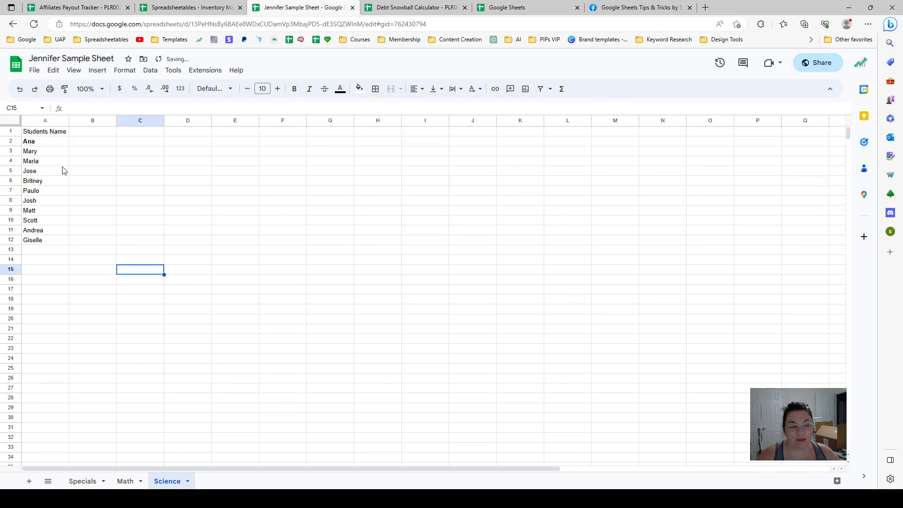
click(56, 143)
click(297, 89)
click(187, 289)
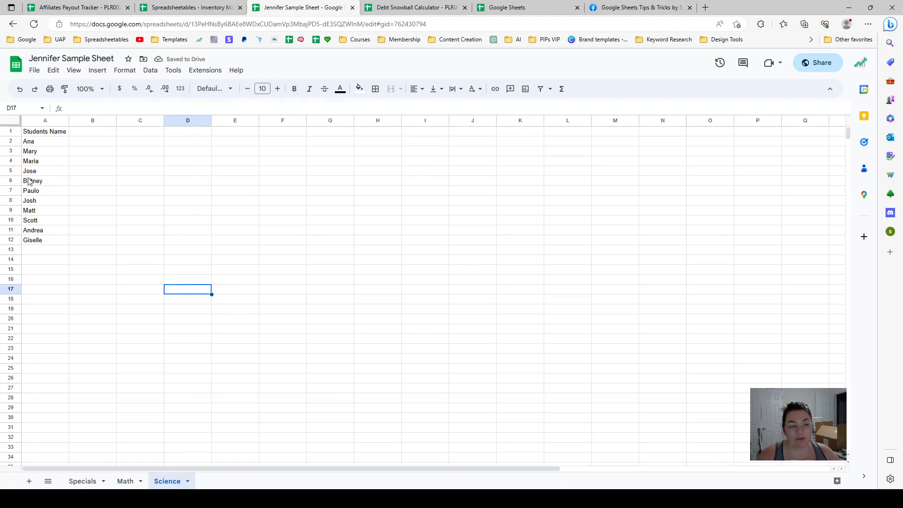
Insert a row above row 5 and enter an additional student's name in A5
right_click(14, 171)
click(47, 247)
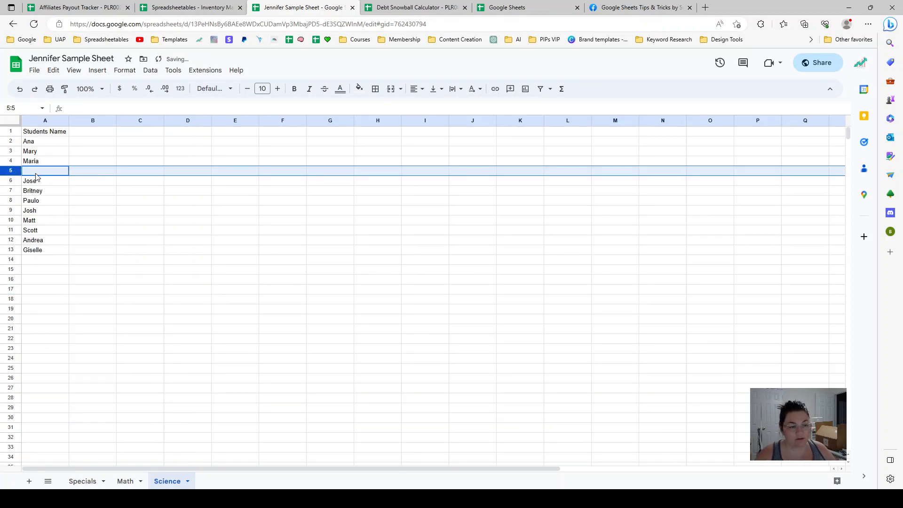
click(36, 173)
text(Jonata)
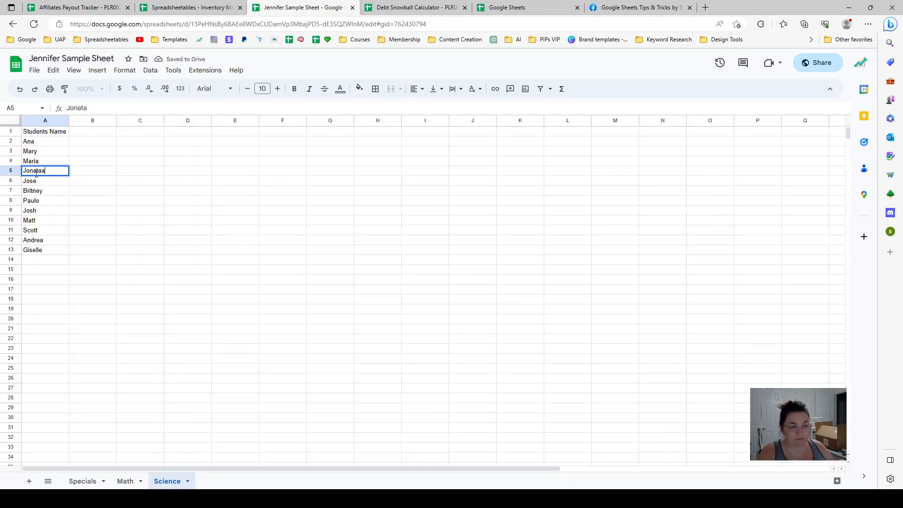
text(n)
key(Return)
Insert a row above row 9 and enter another student's name in A9
right_click(10, 209)
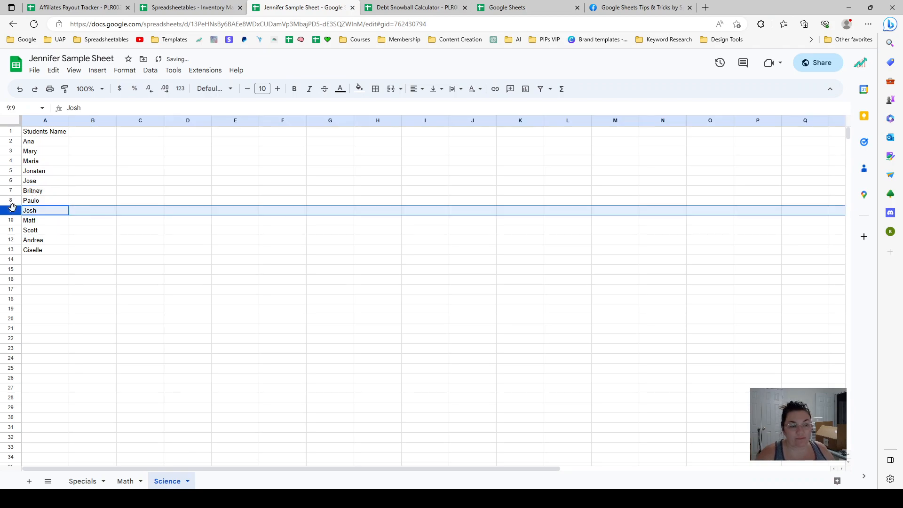
click(47, 286)
click(37, 213)
text(Lily)
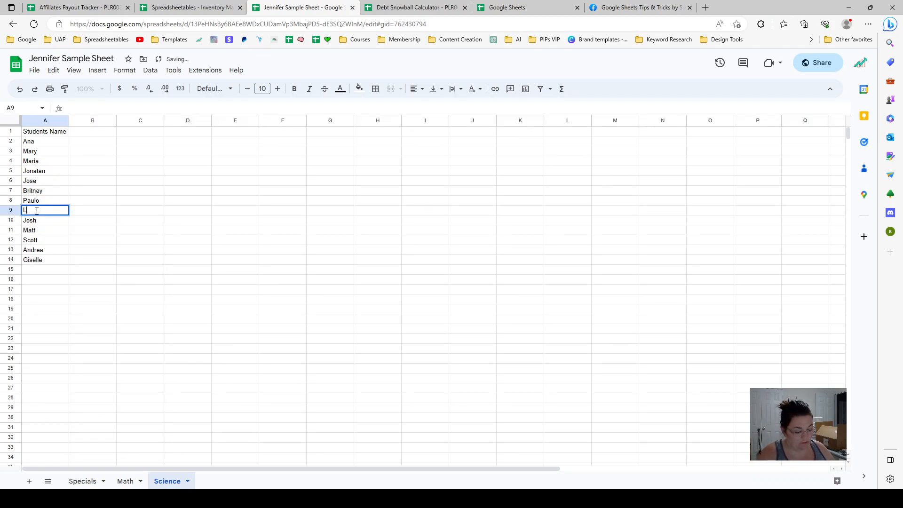
key(Return)
click(99, 271)
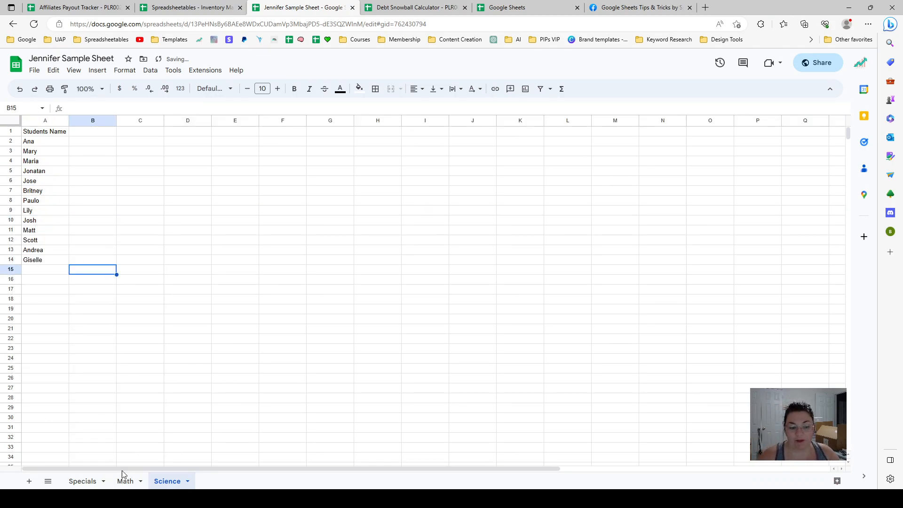
click(102, 201)
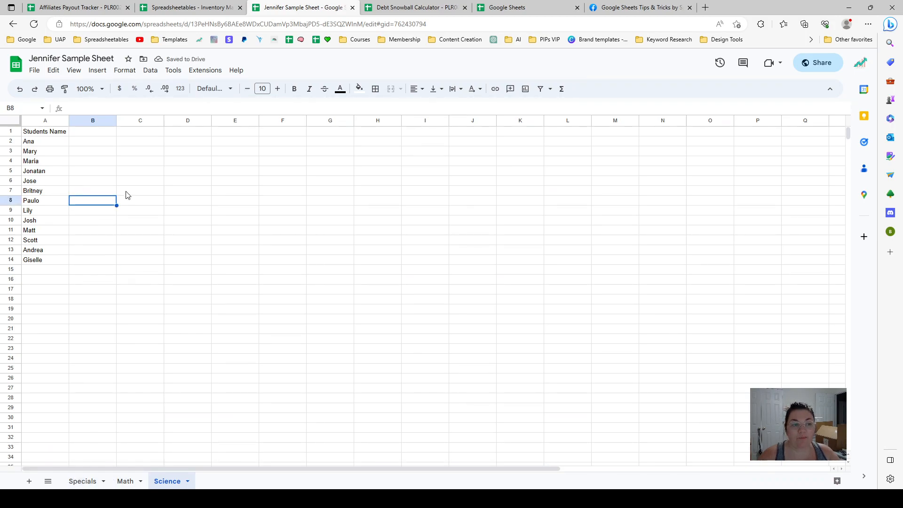
Copy the formula =COUNTIF(Specials!$A$2:$A,A2)>0 from the Math sheet's first instruction into cell C2 of the Science sheet
click(132, 121)
click(138, 134)
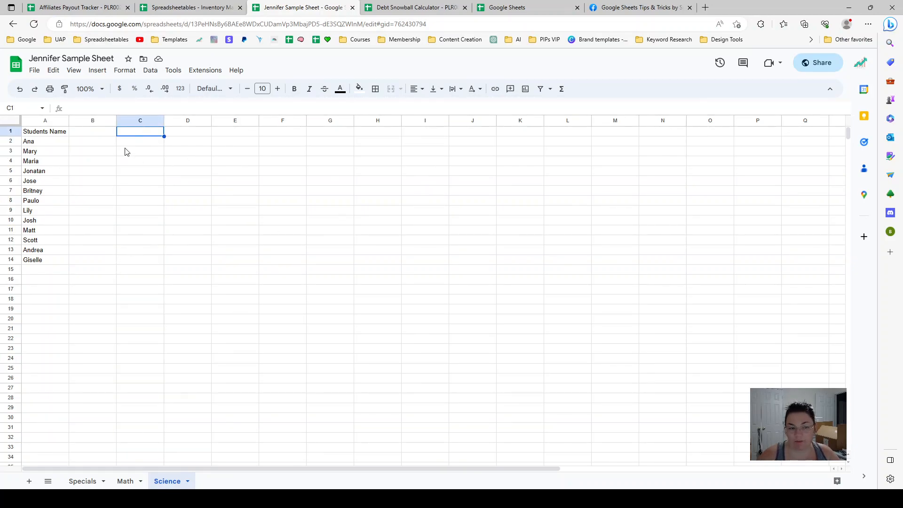
click(130, 144)
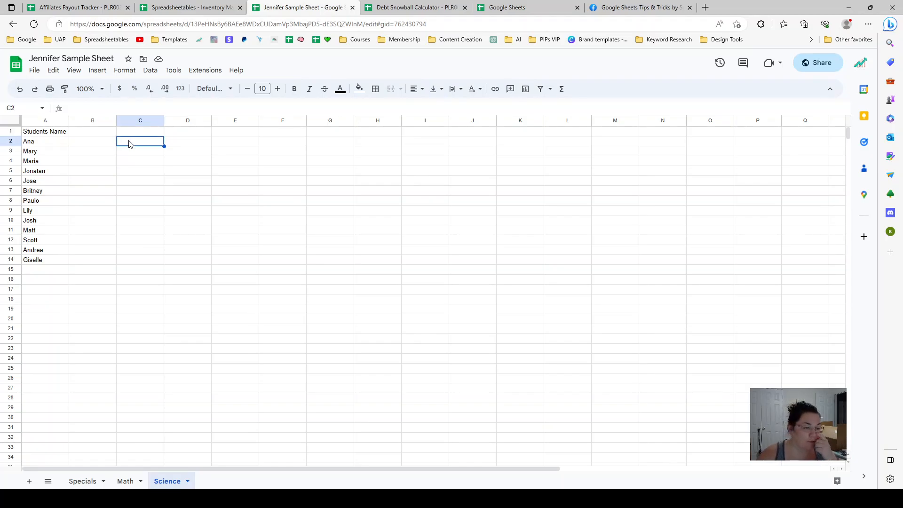
click(125, 482)
click(343, 150)
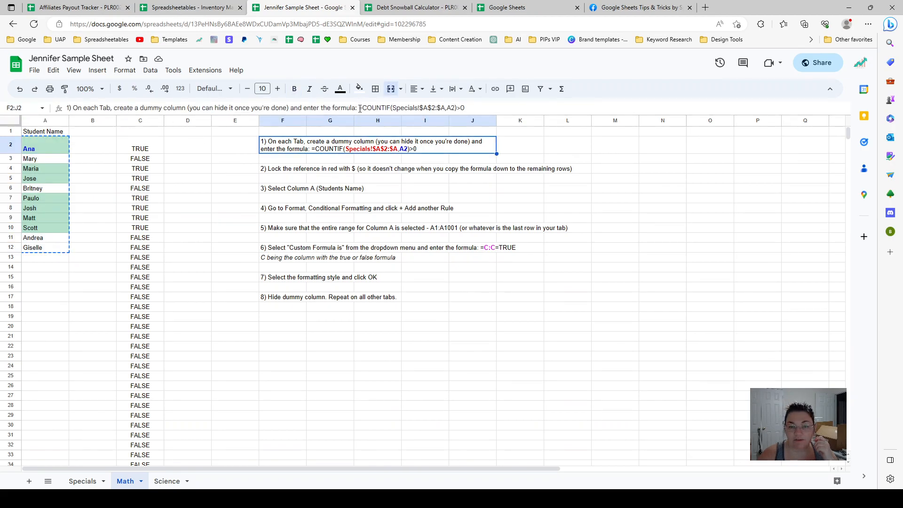
drag(359, 109, 478, 105)
key(ctrl+c)
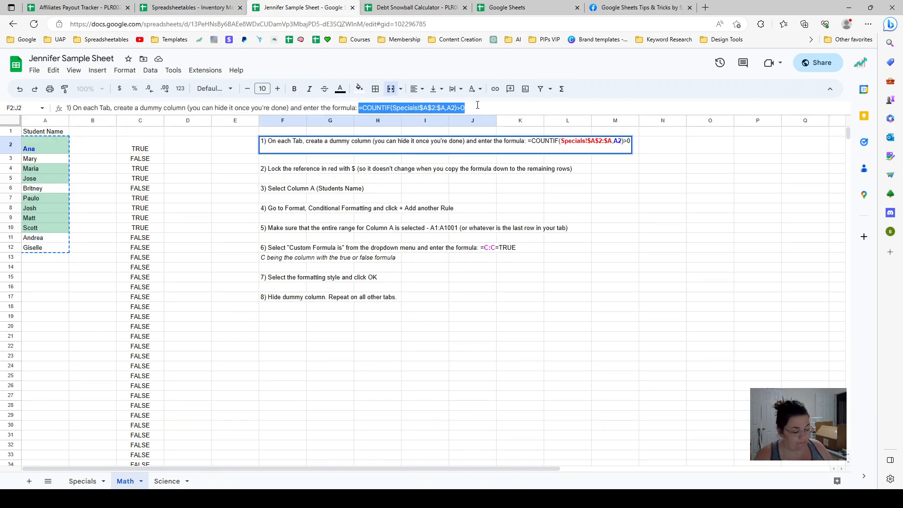
click(165, 480)
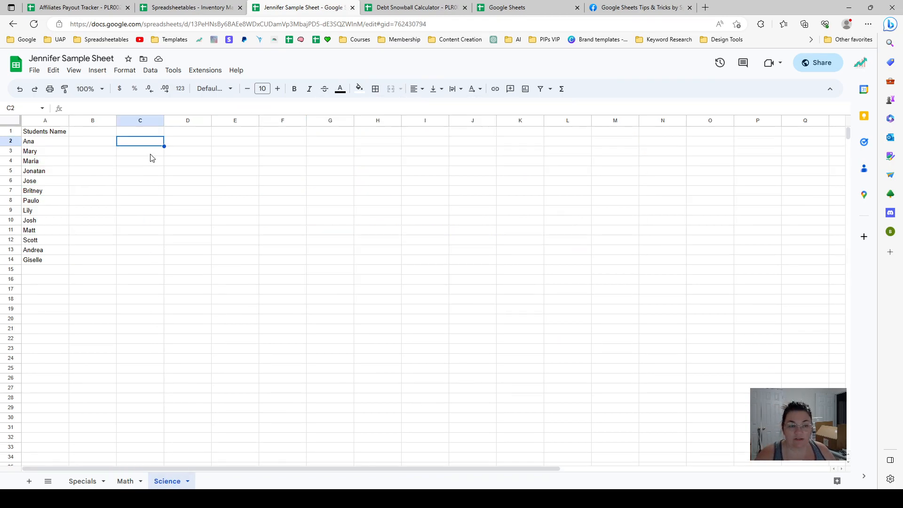
double_click(146, 148)
key(ctrl+v)
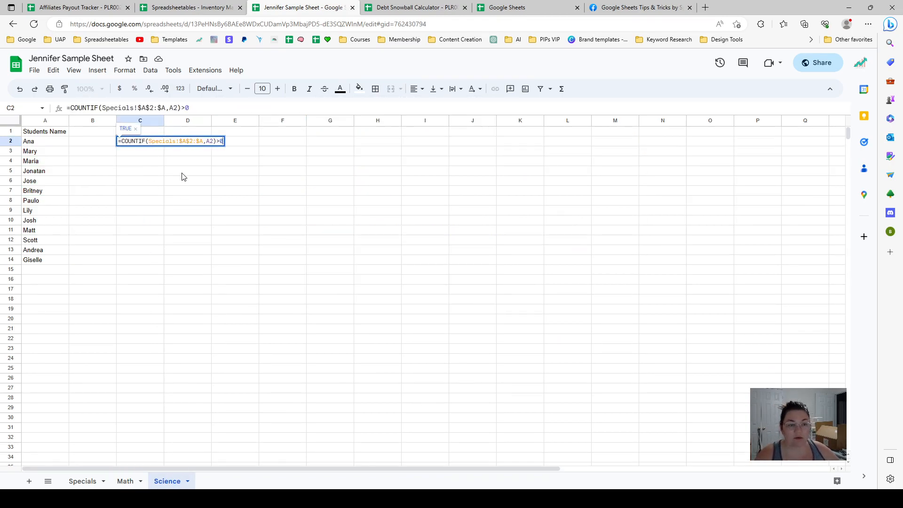
Review the Specials range and the A2 criterion in C2's COUNTIF formula, and commit the formula
click(98, 108)
drag(98, 108, 105, 108)
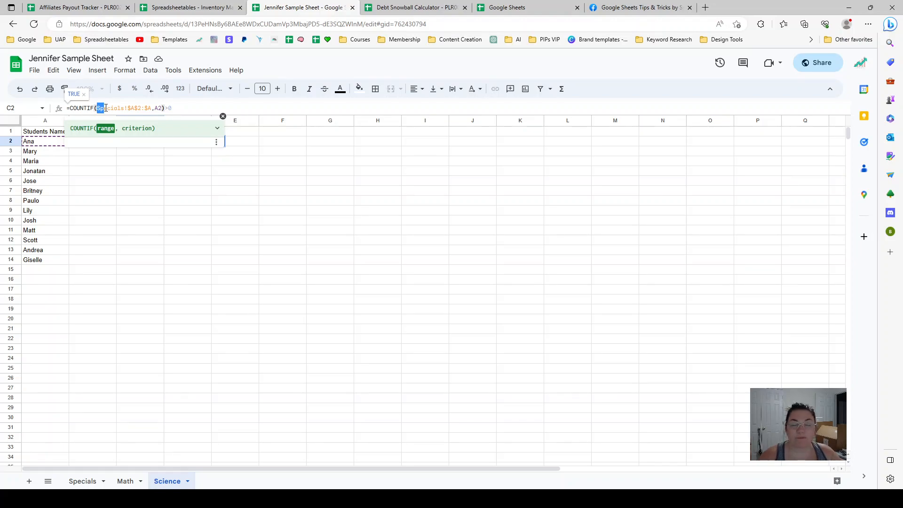
click(102, 109)
drag(99, 108, 150, 110)
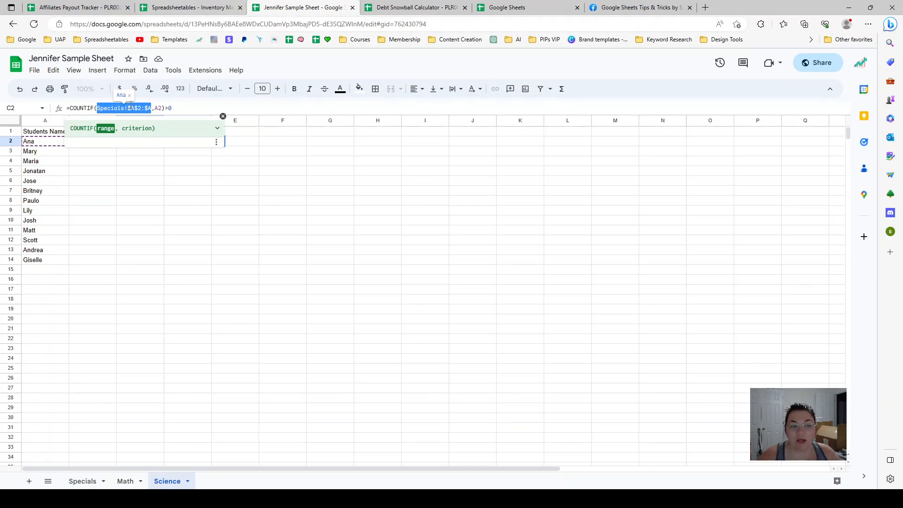
click(128, 105)
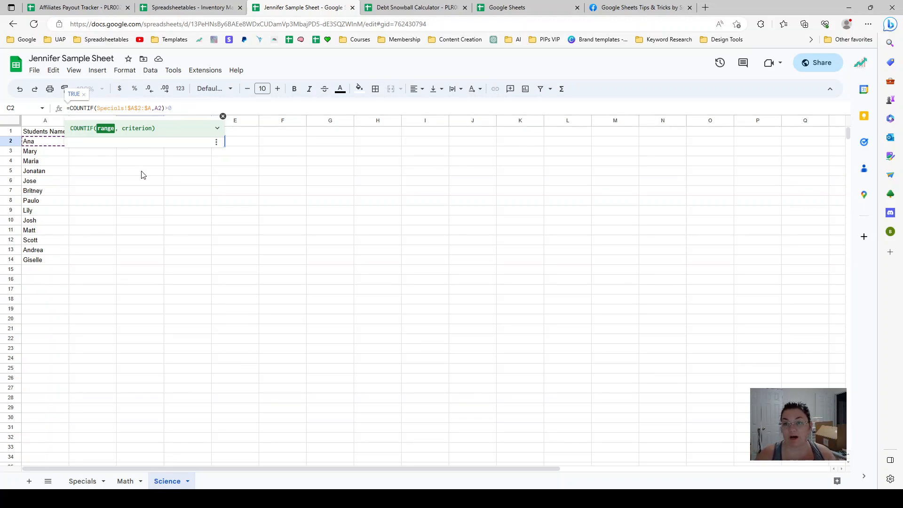
drag(98, 108, 151, 108)
click(128, 108)
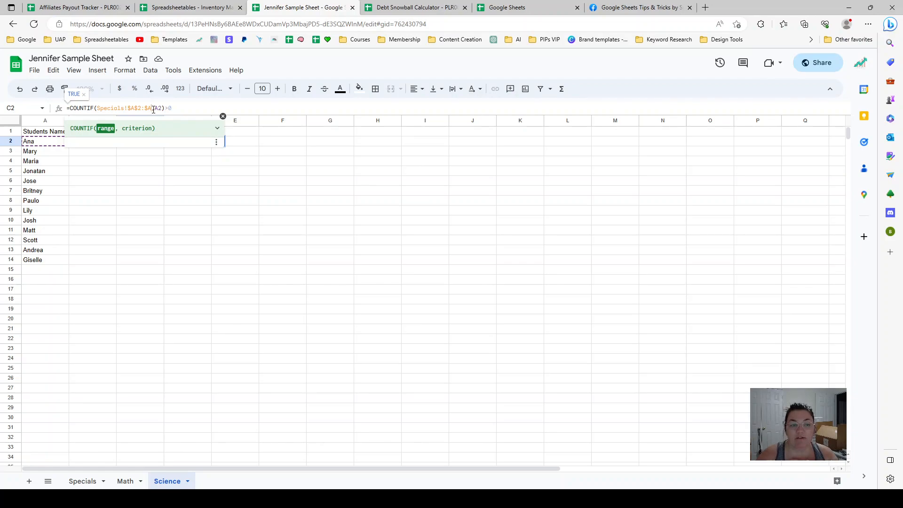
click(155, 108)
drag(159, 109, 160, 108)
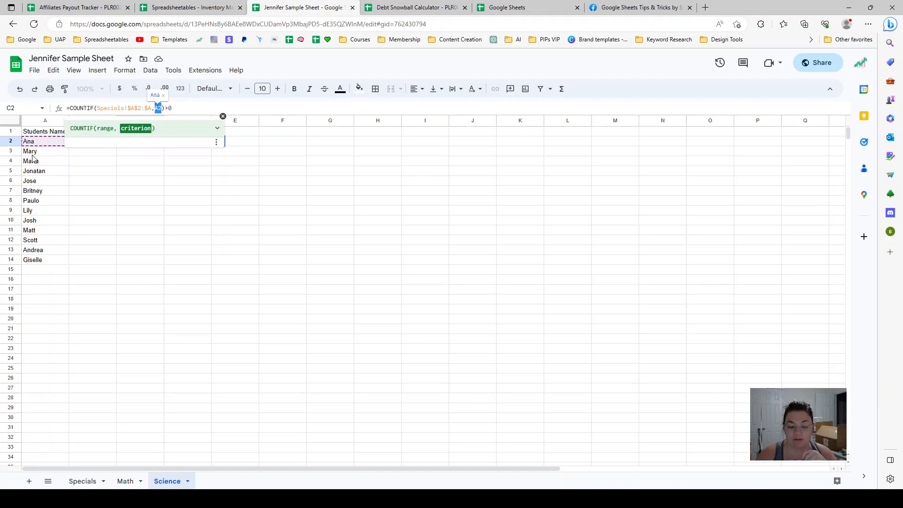
key(Return)
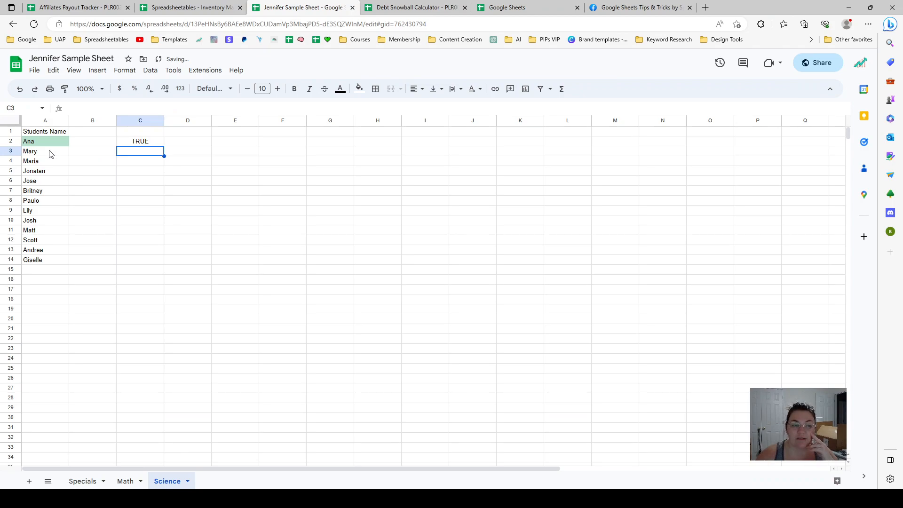
Check the C2 formula's result for the name in A2 against the name list on the Specials sheet
click(138, 144)
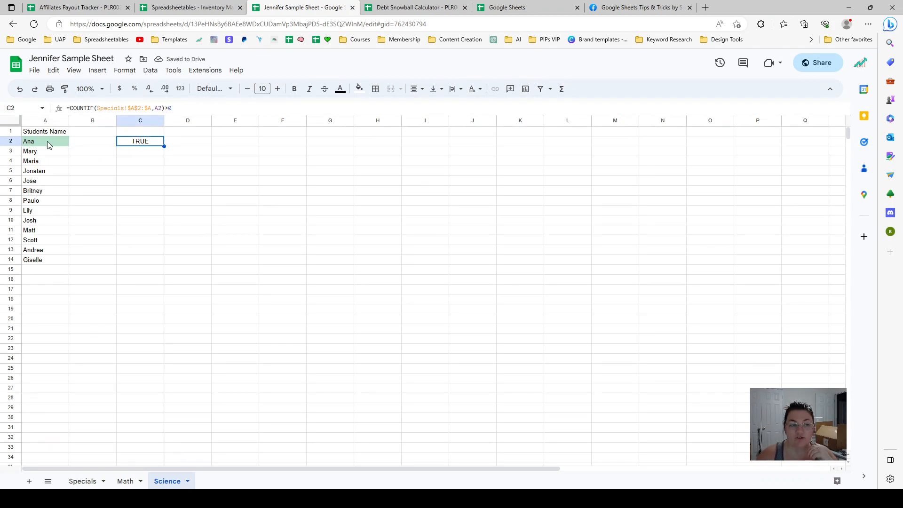
click(47, 143)
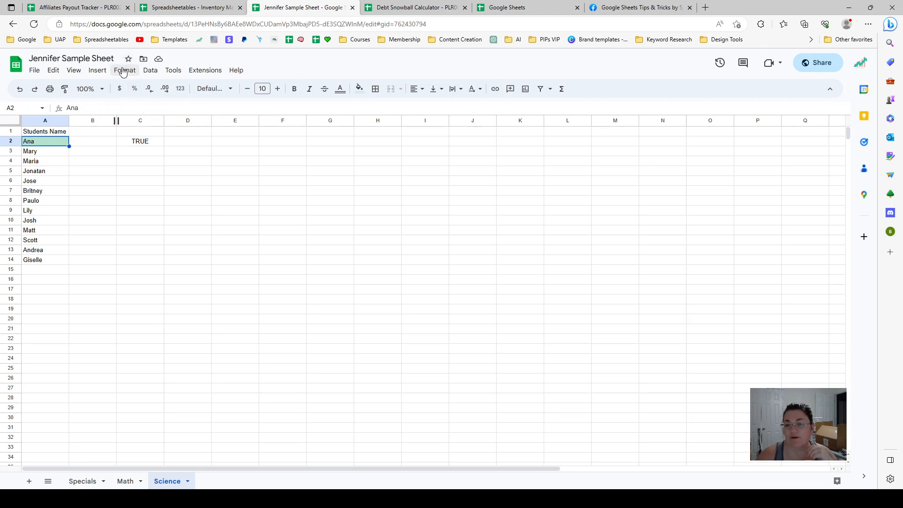
click(125, 481)
click(82, 482)
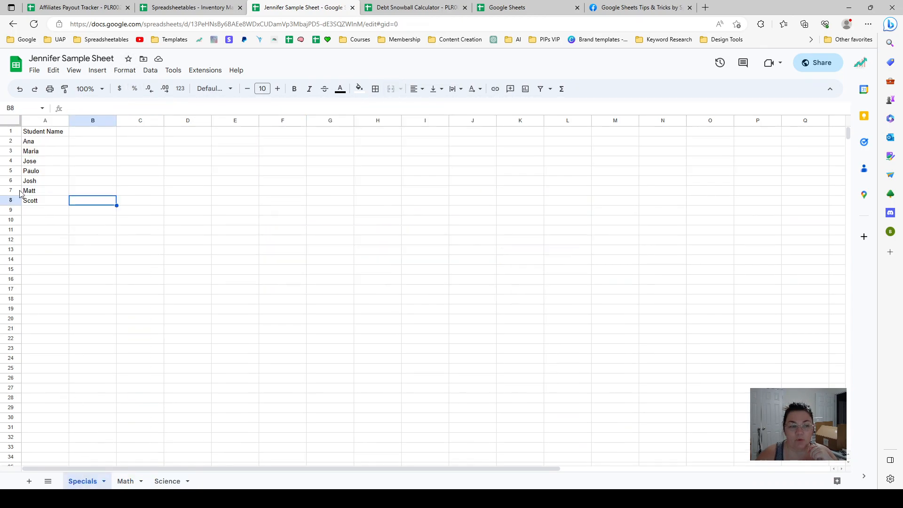
click(29, 144)
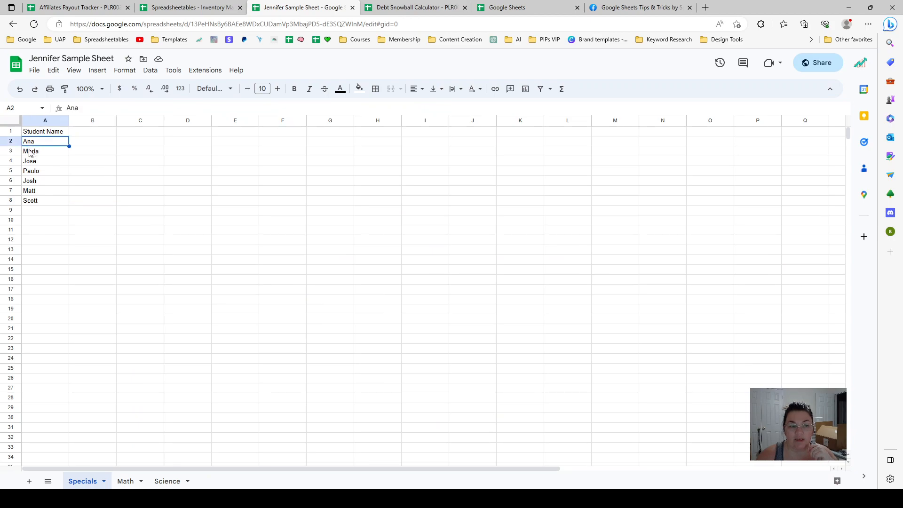
Fill the COUNTIF formula from C2 of the Science sheet down column C to row 23
click(168, 481)
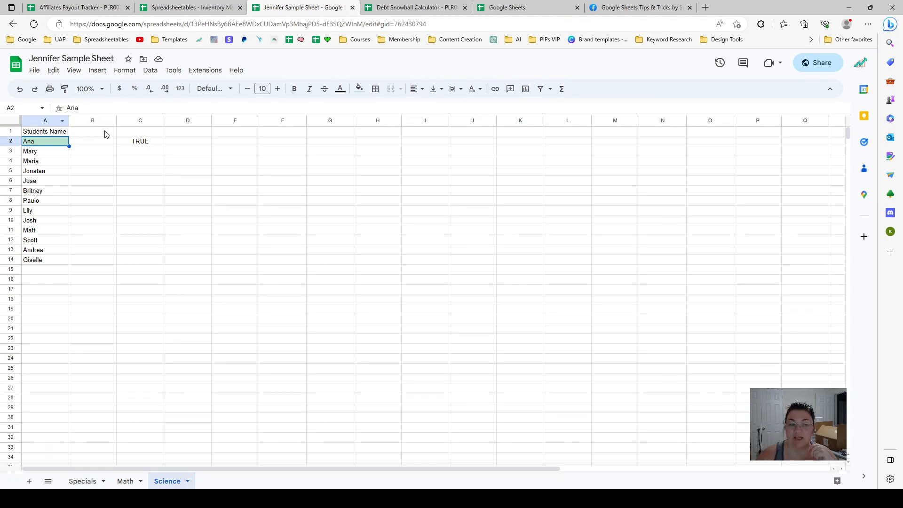
click(163, 144)
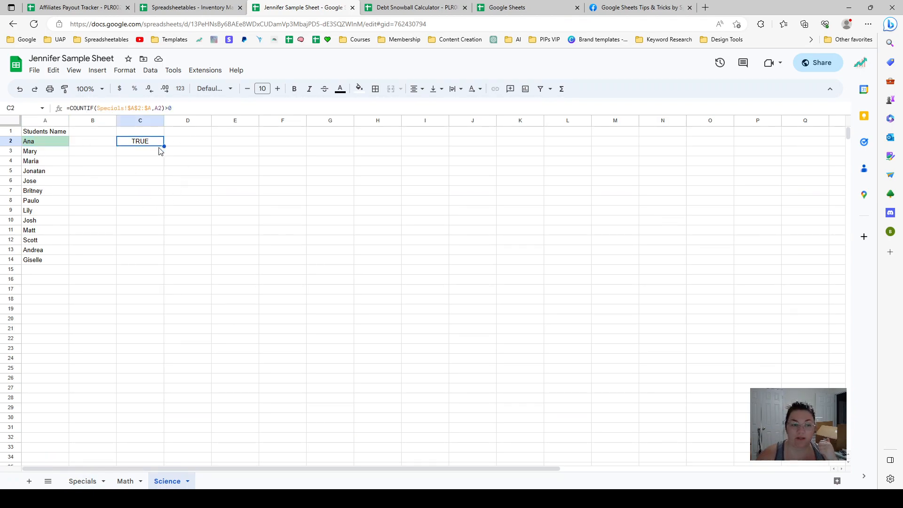
drag(164, 146, 156, 353)
click(204, 184)
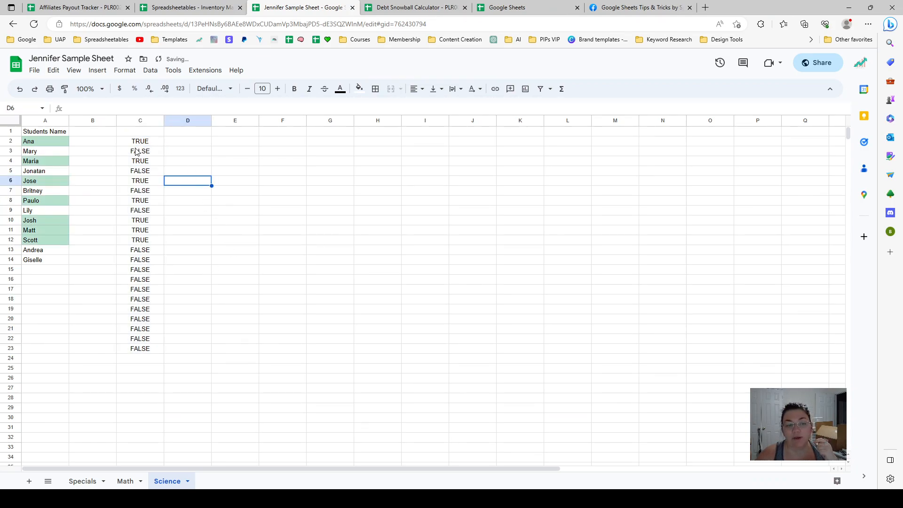
Check the COUNTIF formulas filled into cells C2 through C6 of the Science sheet
click(139, 144)
key(Down)
key(Down)
key(Down)
key(Down)
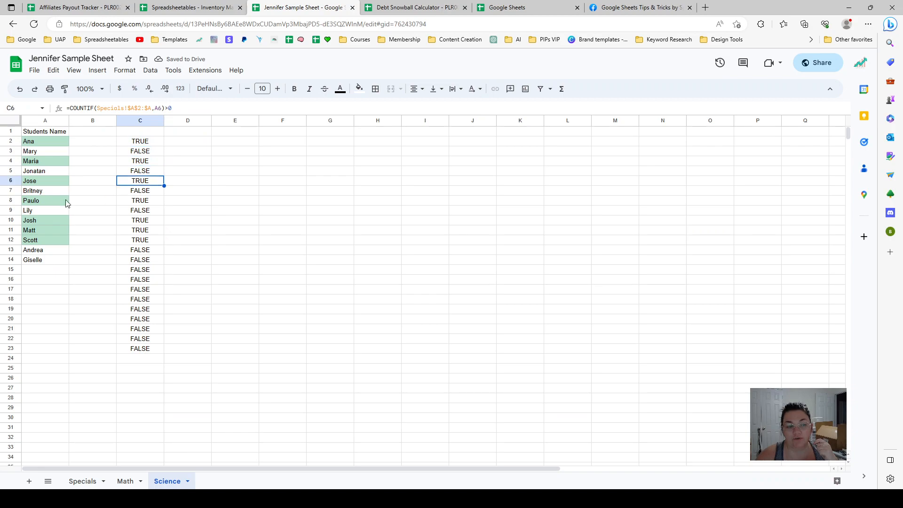
Remove the green =C:C=TRUE conditional formatting rule from the Science sheet's student names, range A2:A14
drag(50, 140, 55, 241)
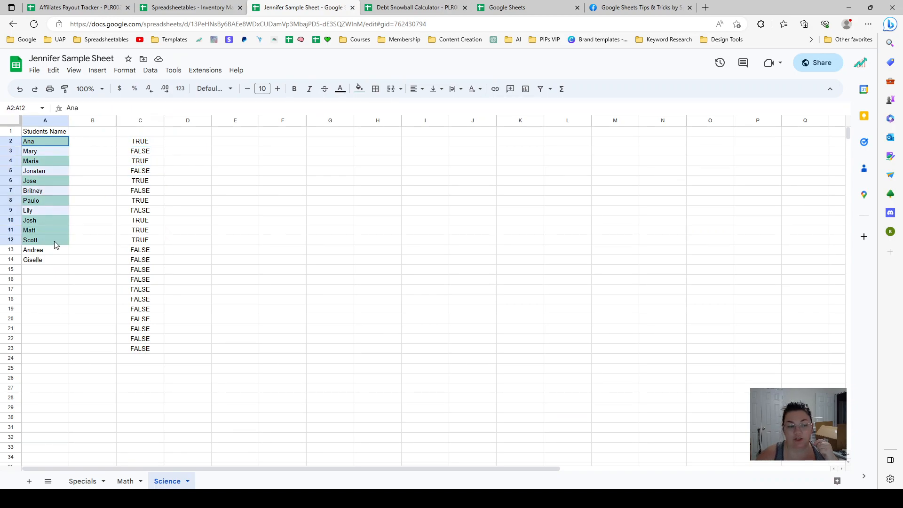
click(119, 75)
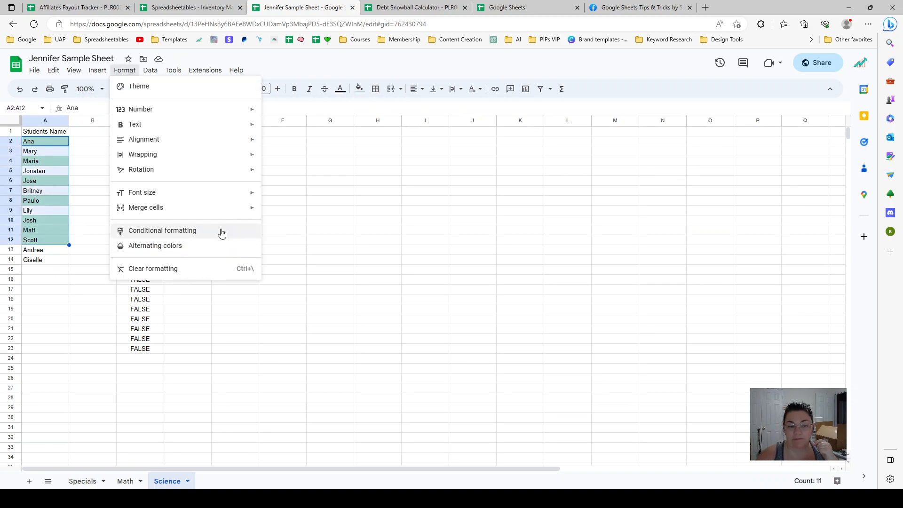
click(222, 230)
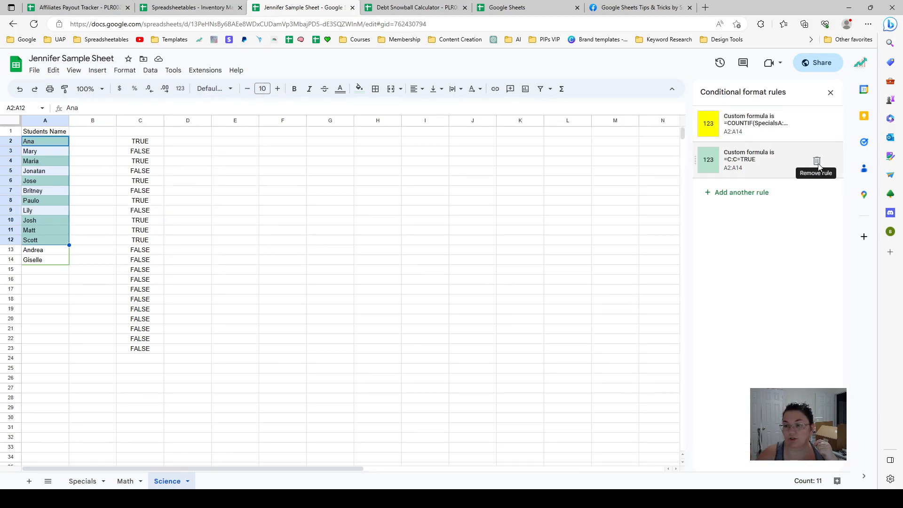
click(817, 163)
click(831, 94)
click(378, 300)
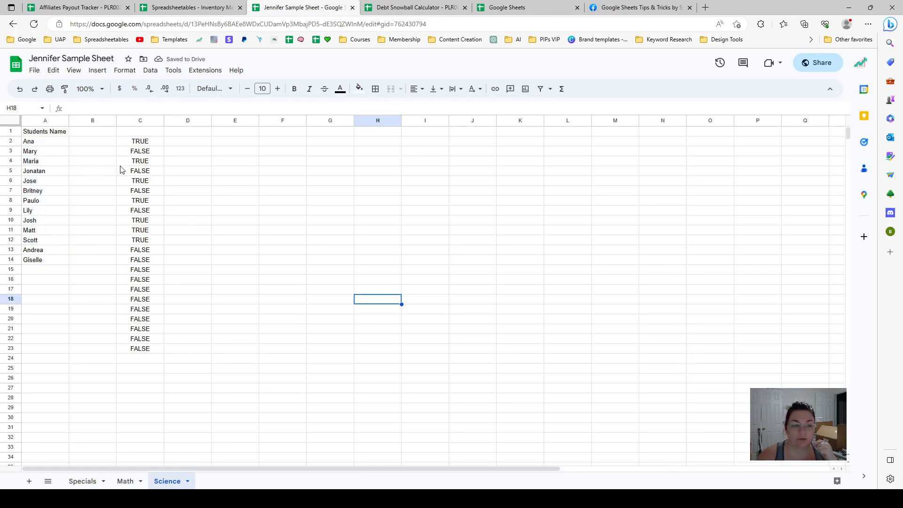
Examine the empty name rows from row 15 down and the TRUE/FALSE results in column C
drag(10, 270, 18, 399)
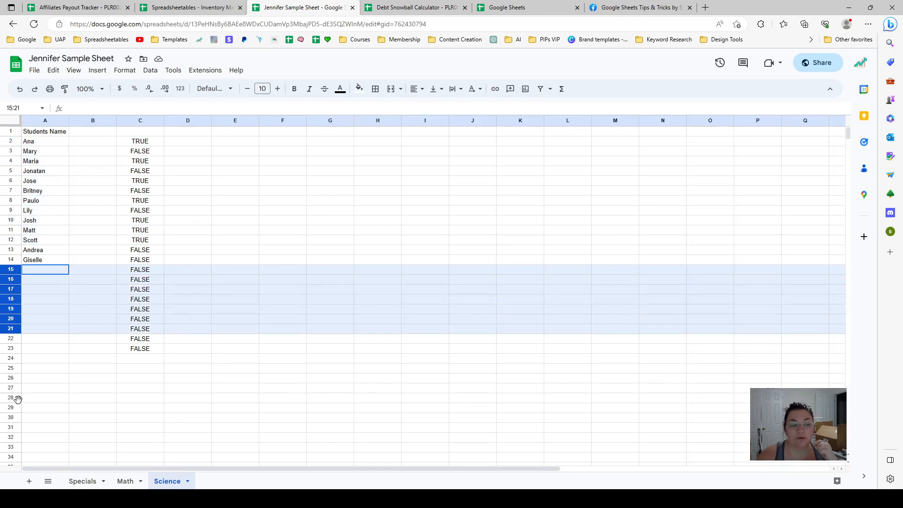
click(182, 327)
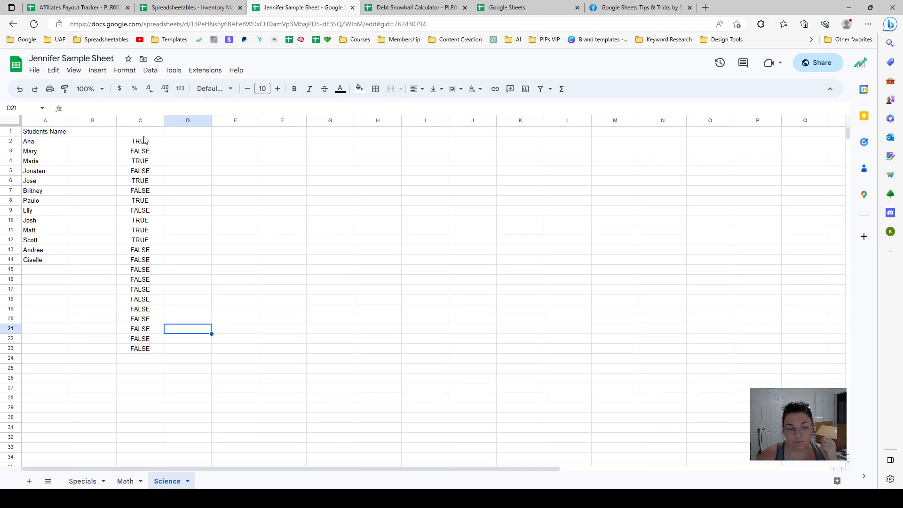
click(146, 142)
click(144, 161)
click(143, 184)
click(140, 230)
click(136, 281)
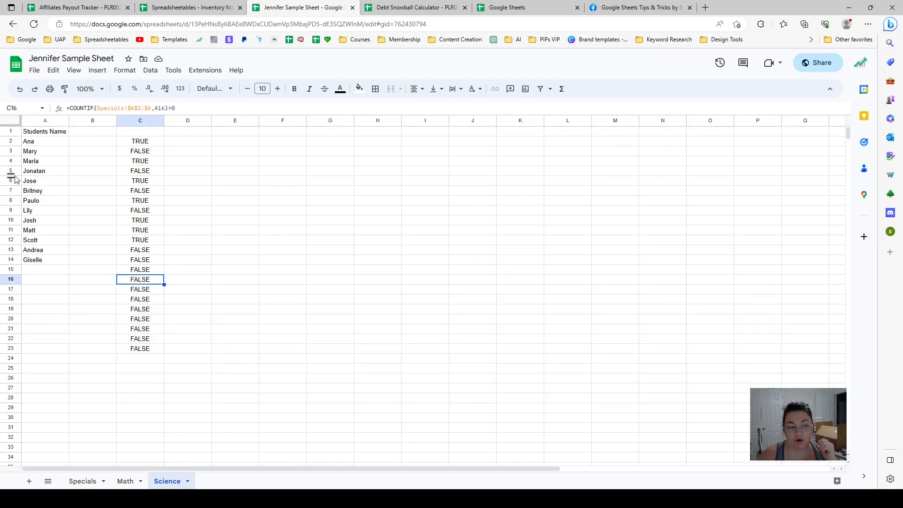
Add a filter to header row 1 of the Science sheet and filter column C to show only TRUE
click(12, 132)
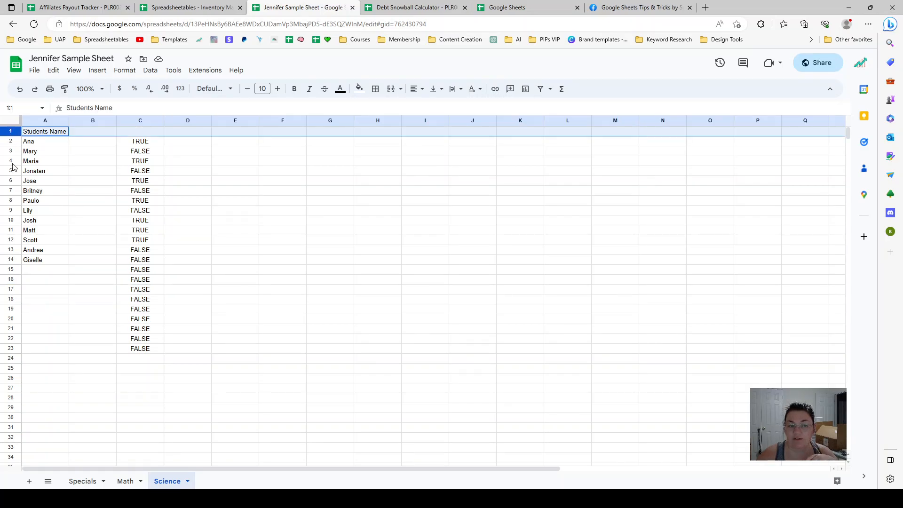
click(386, 272)
key(ctrl+alt+r)
click(159, 131)
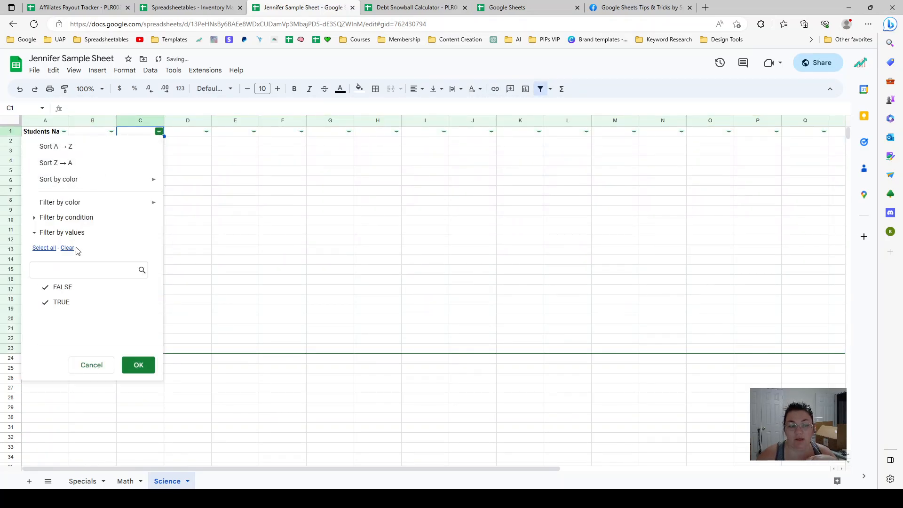
click(61, 288)
click(140, 368)
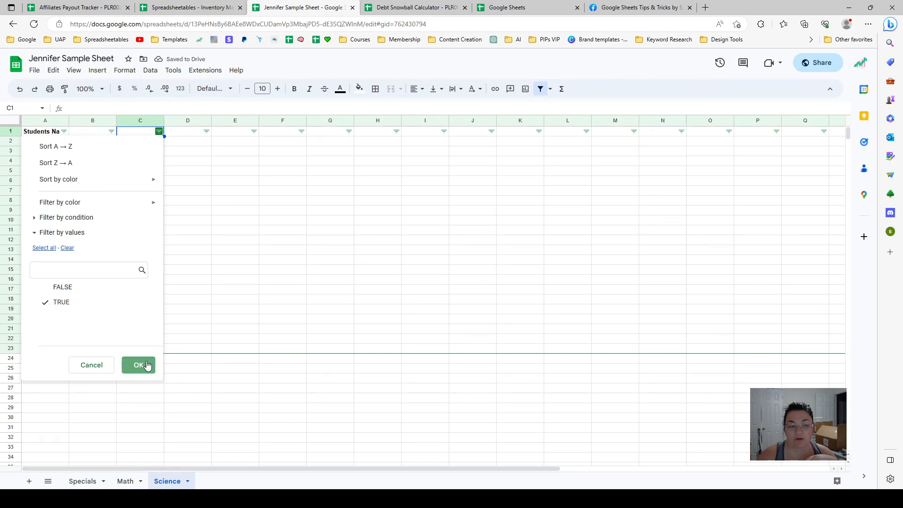
Compare the filtered student names on the Science sheet with the names in A2:A8 of the Specials sheet
drag(46, 144, 44, 200)
click(45, 240)
click(83, 482)
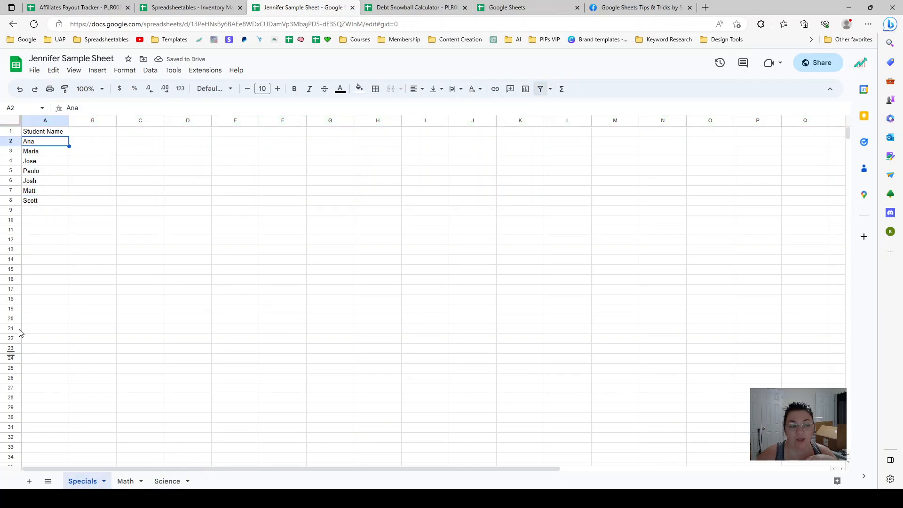
drag(46, 147, 66, 198)
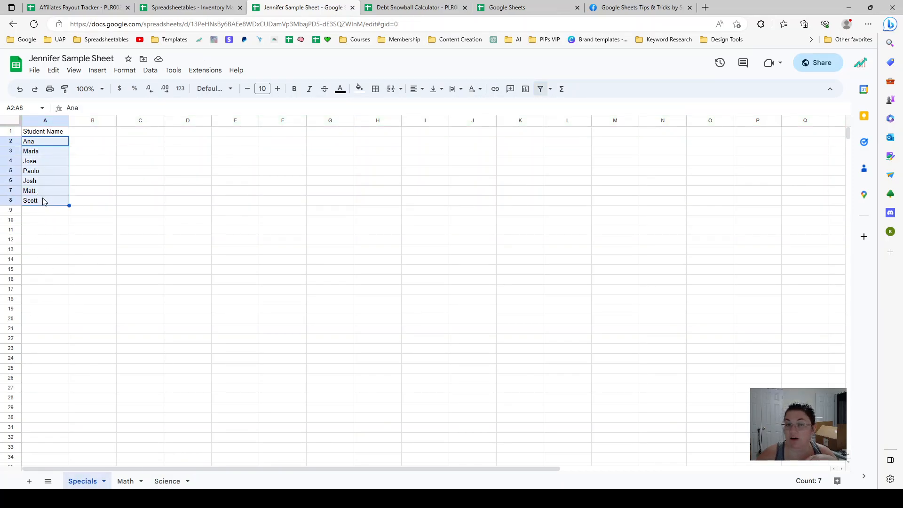
click(164, 482)
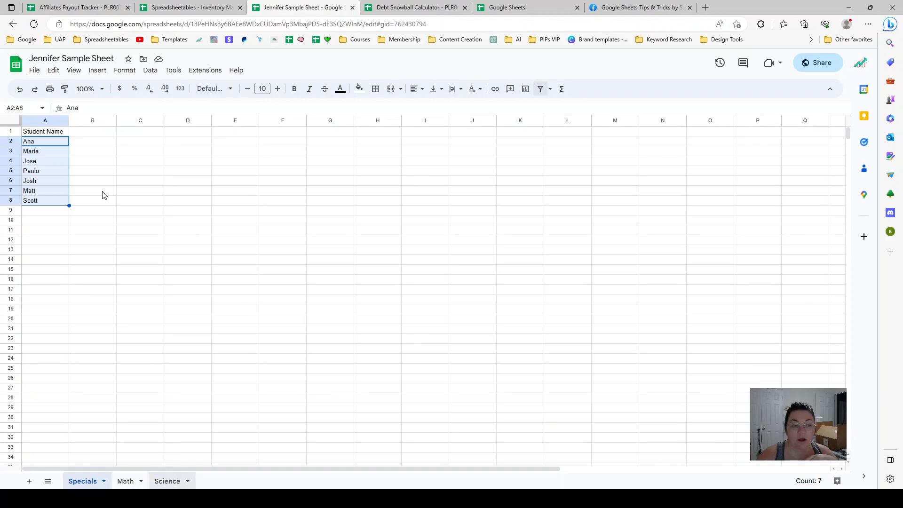
Reset the column C filter on the Science sheet to include both TRUE and FALSE values
click(142, 232)
click(160, 132)
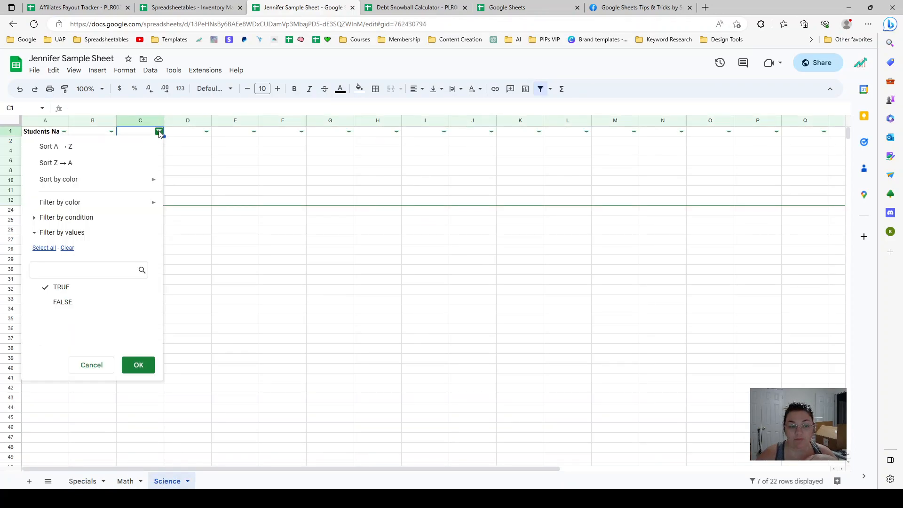
click(44, 248)
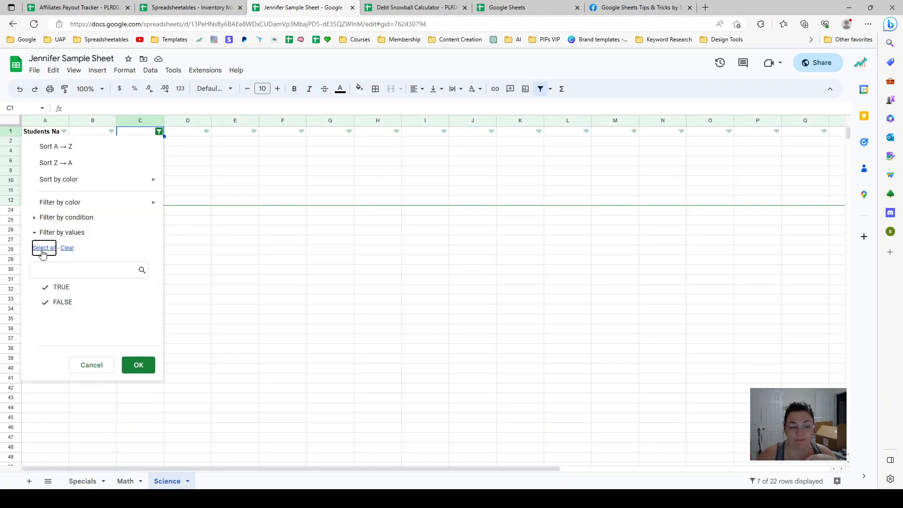
click(141, 366)
click(258, 202)
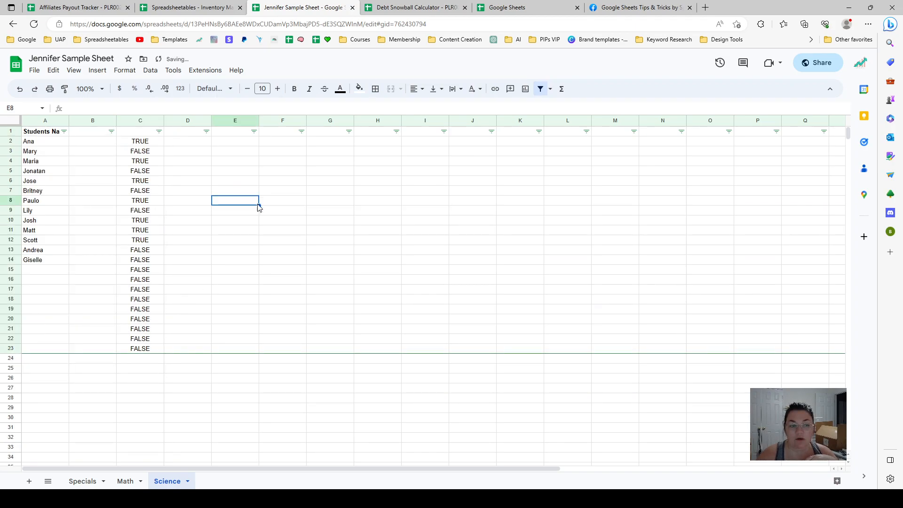
Start a new conditional formatting rule on the Science sheet and apply it to the range A:A
click(125, 70)
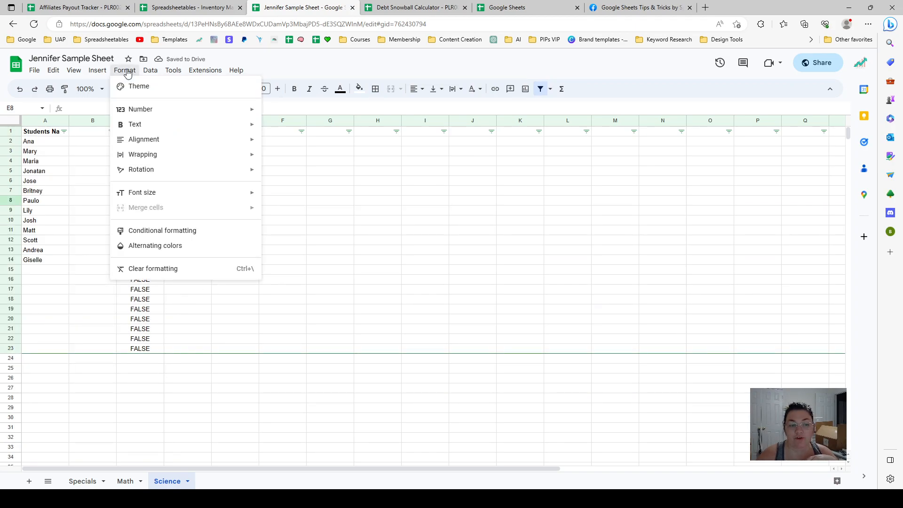
click(181, 232)
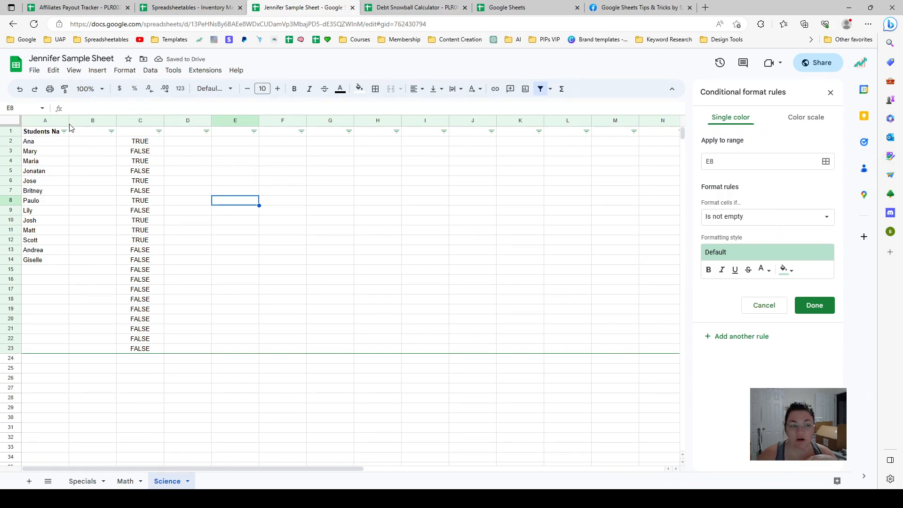
click(826, 161)
click(382, 256)
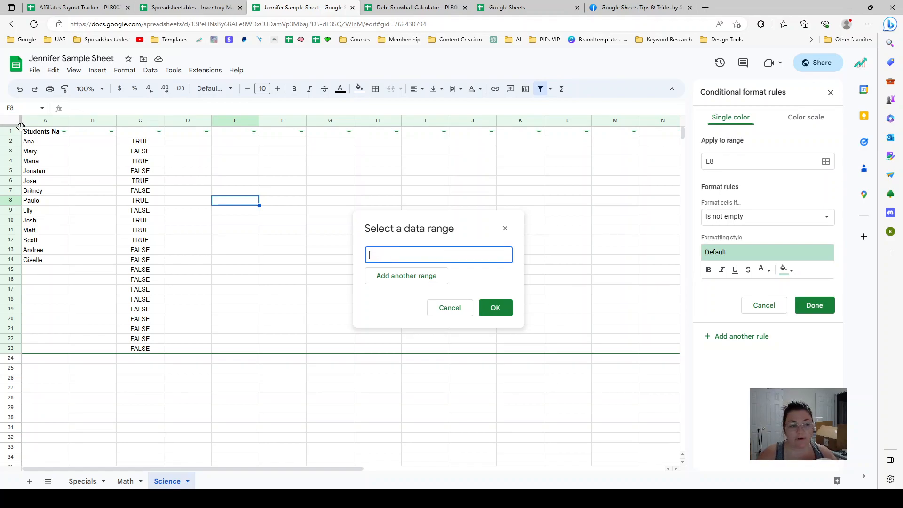
click(41, 124)
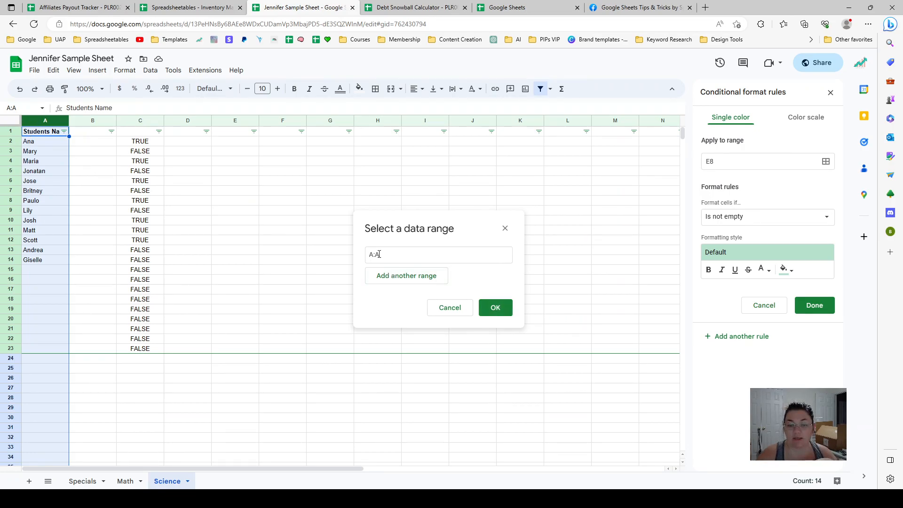
click(495, 308)
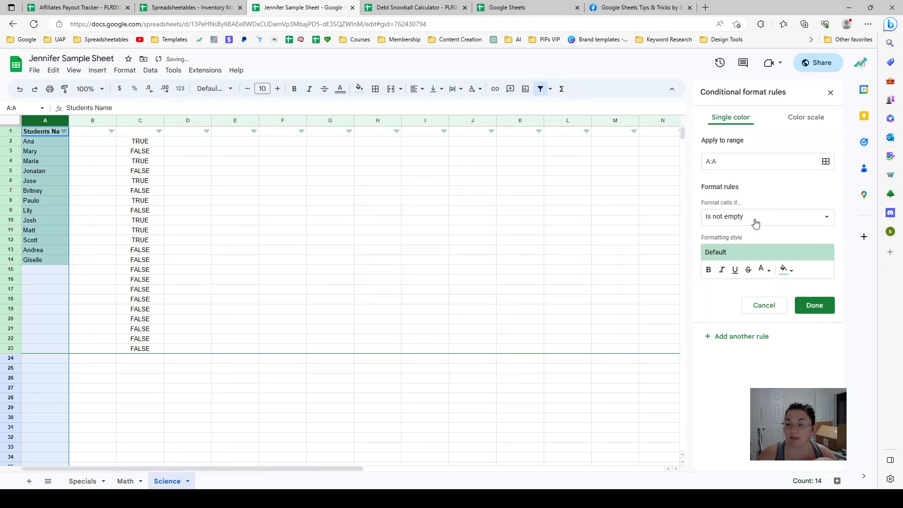
Set the rule's condition to Custom formula is, with the formula =C:C=TRUE
click(827, 220)
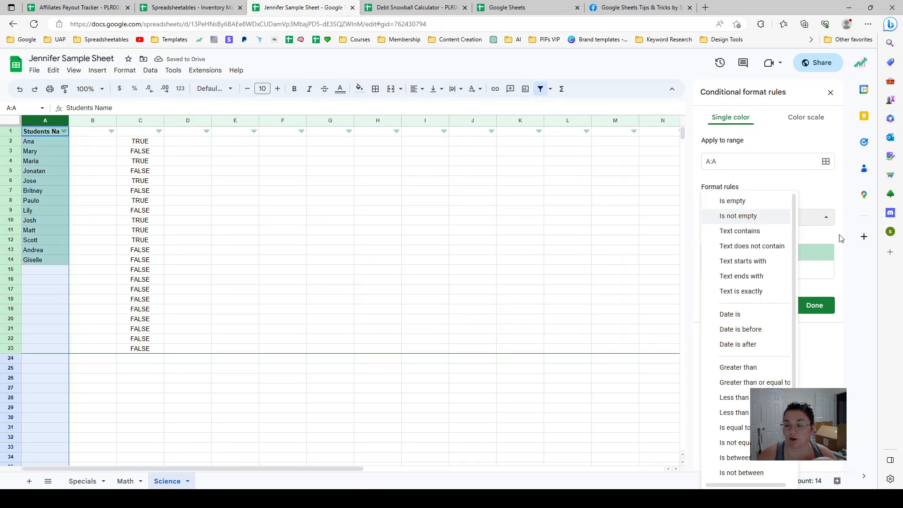
scroll(750, 424, down, 1)
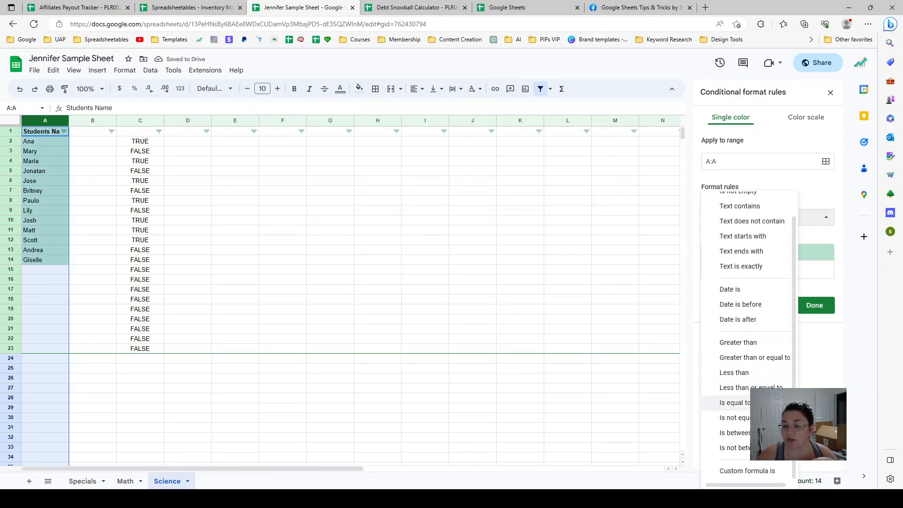
click(748, 471)
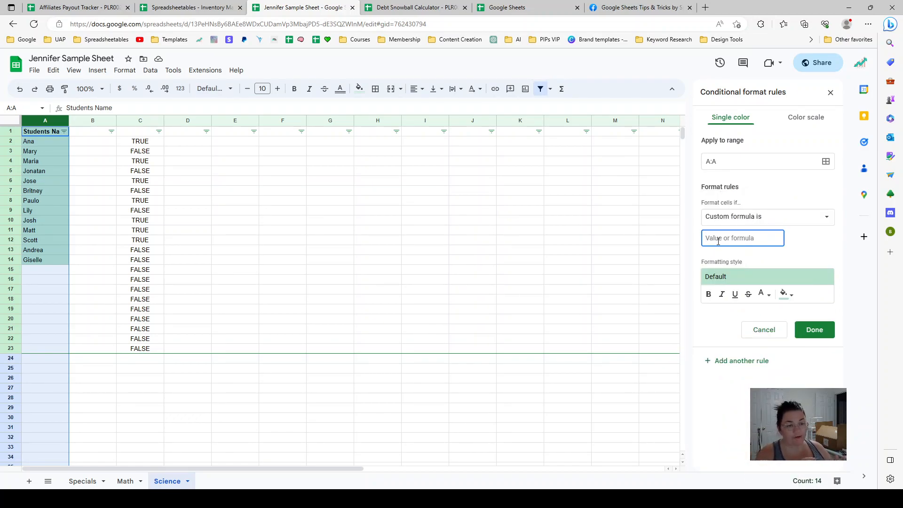
text(=C:C=TRUE)
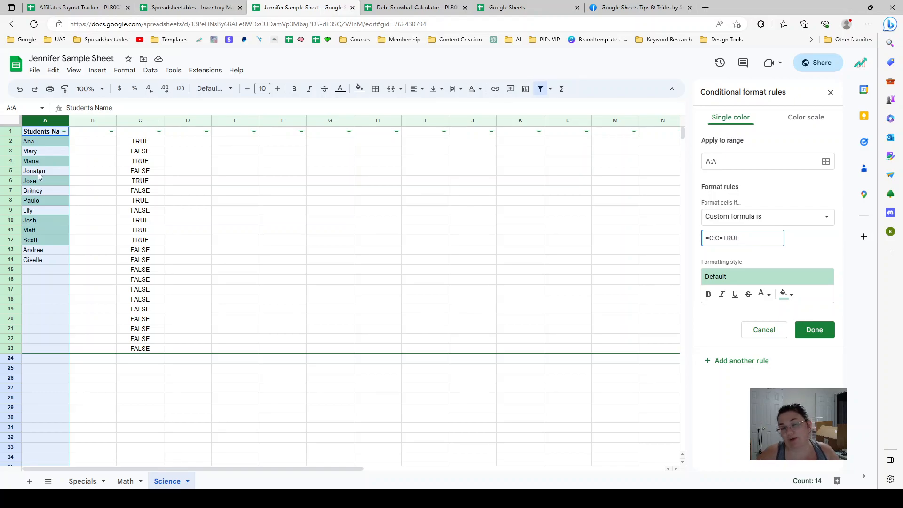
Style the rule with a yellow fill and bold red text without italics, and save it
click(785, 294)
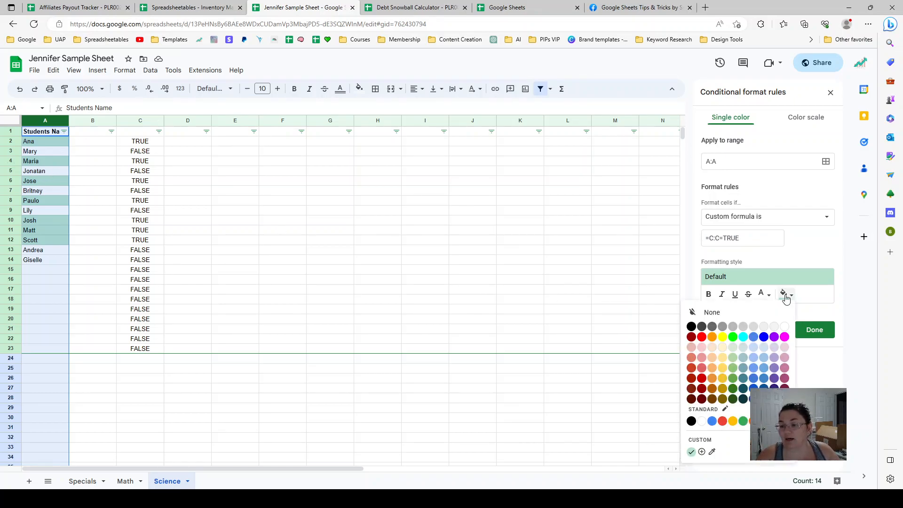
click(723, 335)
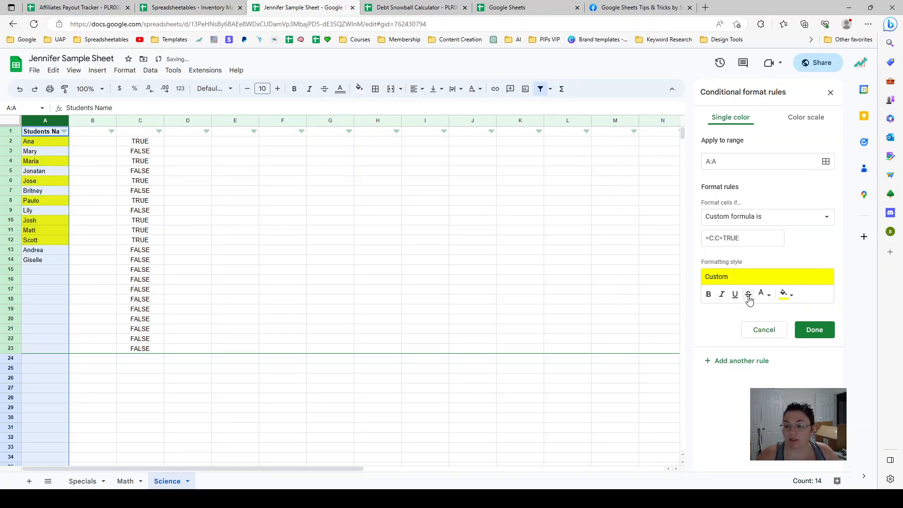
click(764, 294)
click(775, 338)
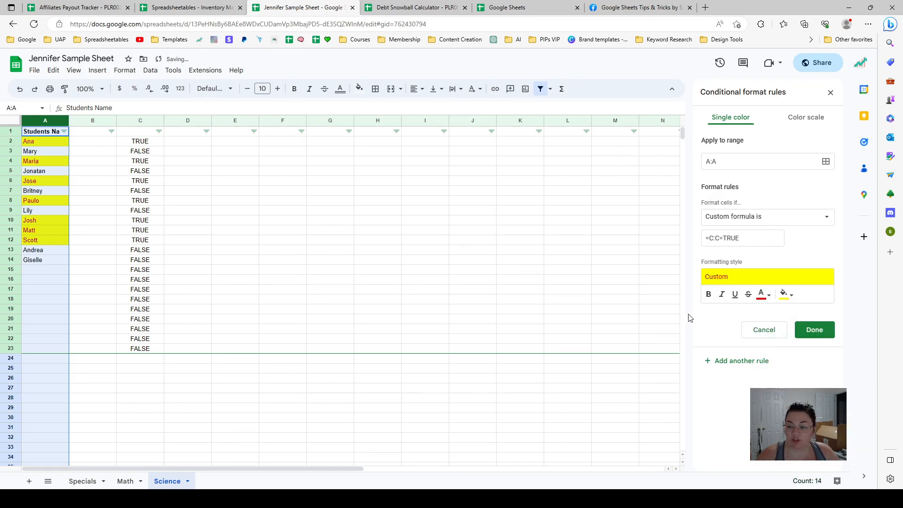
click(709, 295)
click(721, 295)
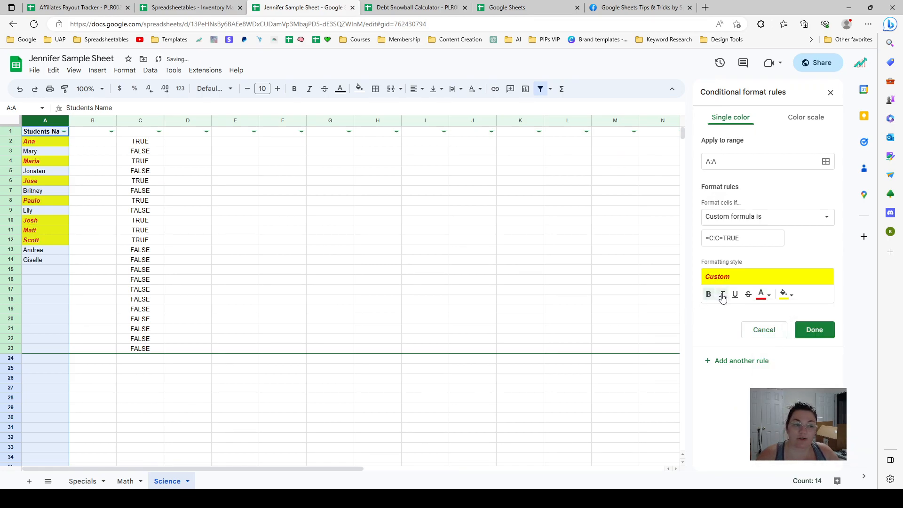
click(722, 295)
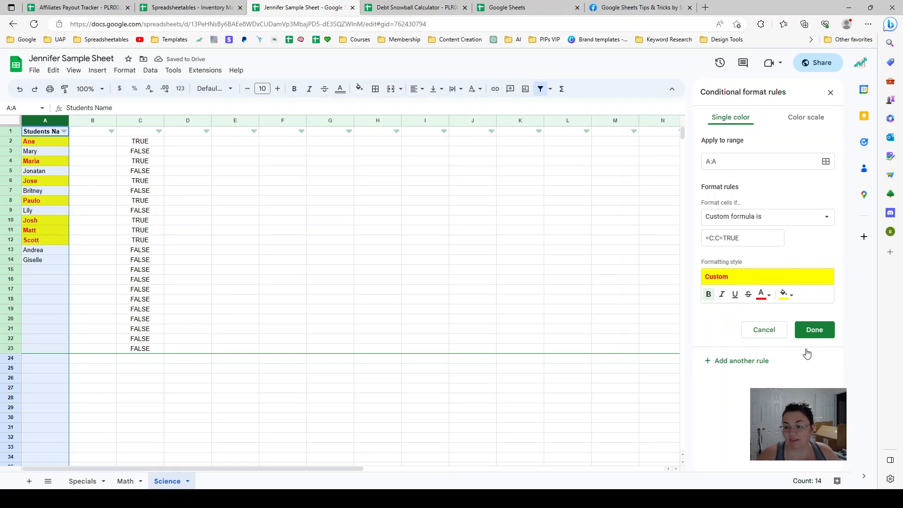
click(818, 331)
click(502, 262)
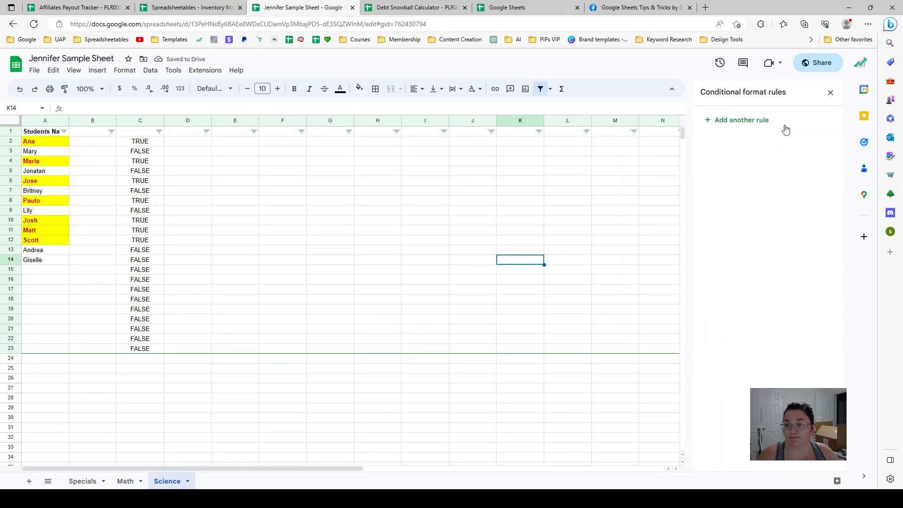
click(830, 93)
Hide helper column C on the Science sheet
click(264, 301)
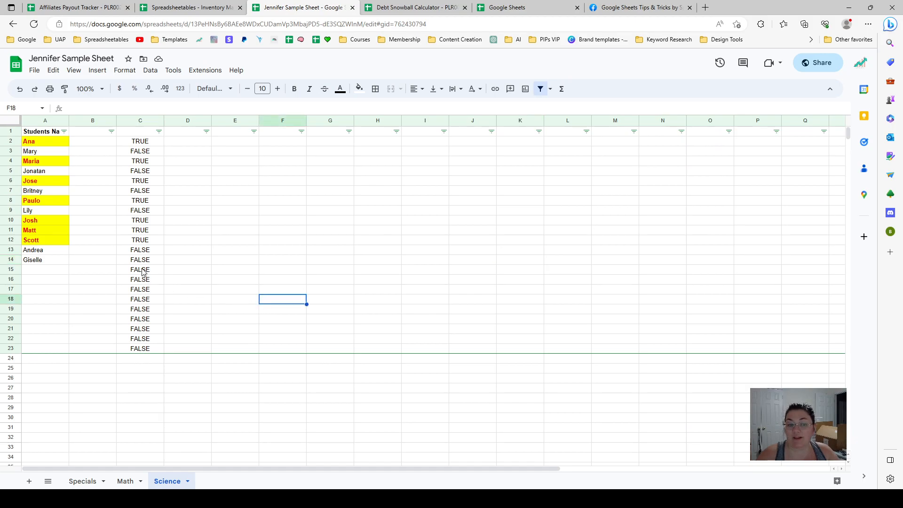
right_click(136, 121)
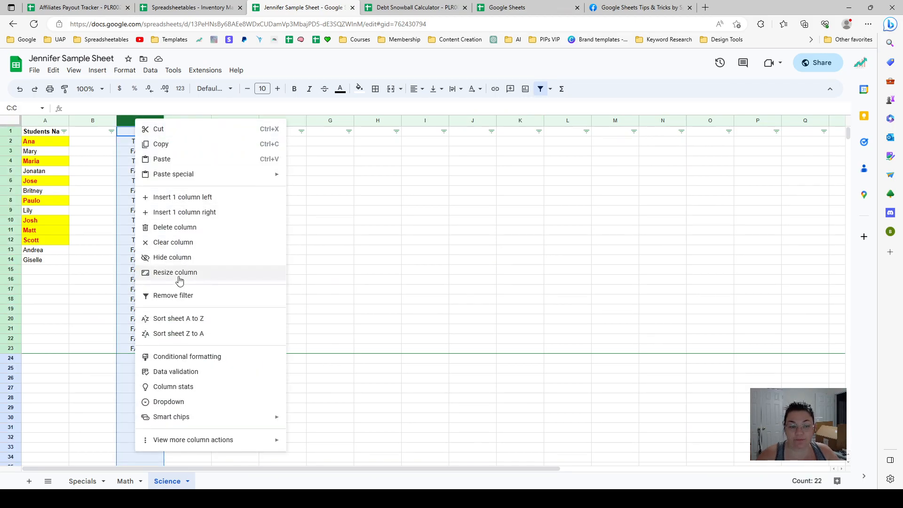
click(175, 258)
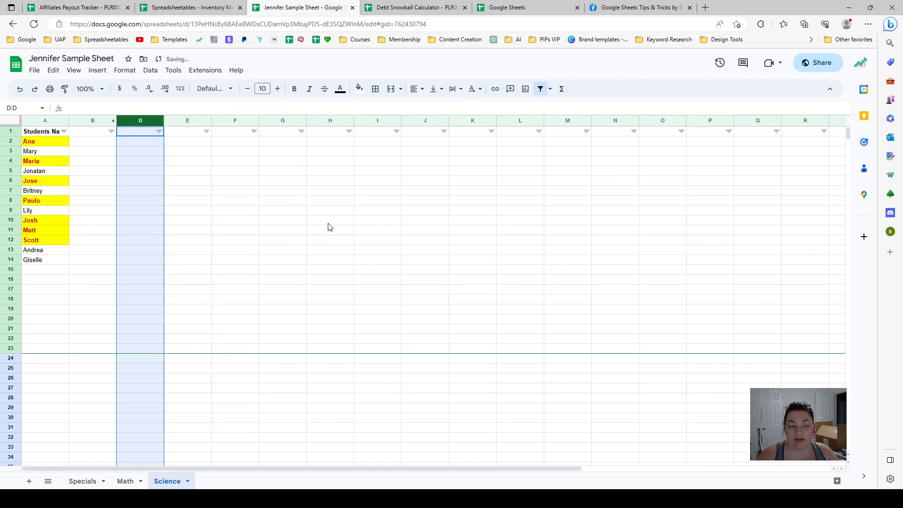
Insert four blank columns between the student names in column A and column B on the Science sheet
click(325, 221)
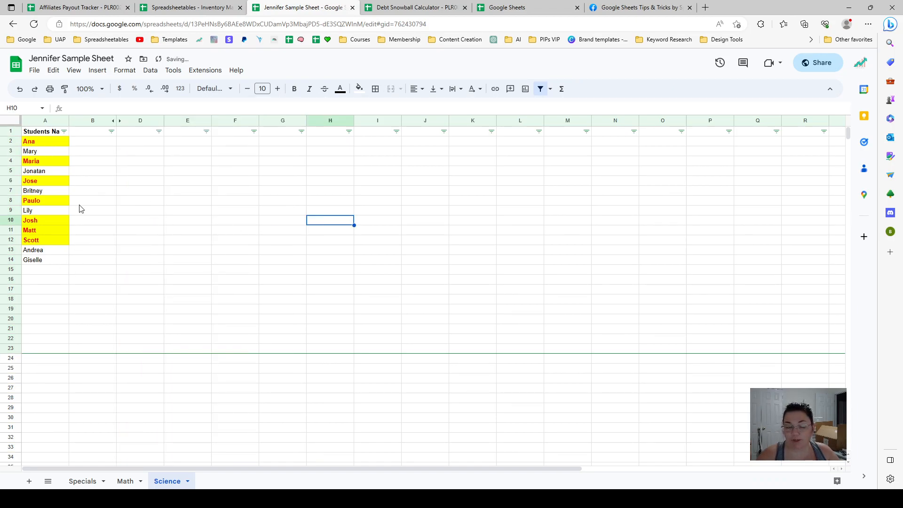
drag(90, 122, 193, 121)
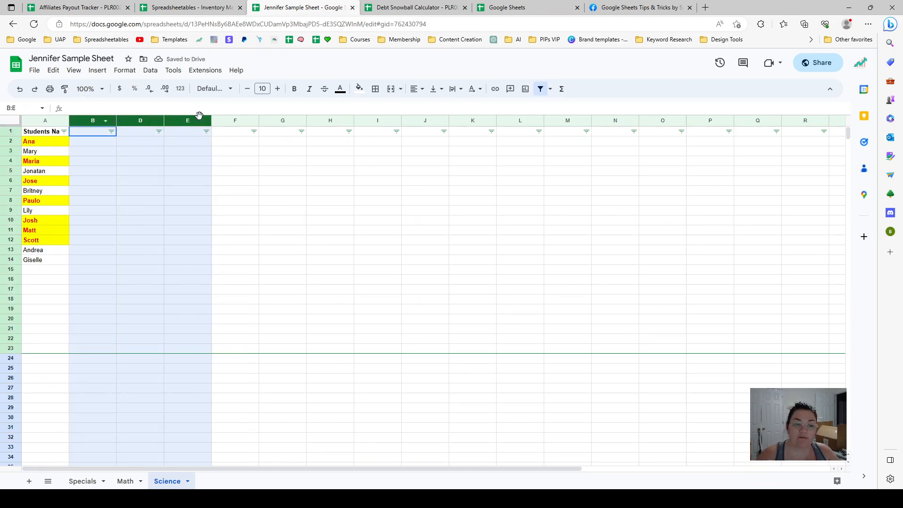
right_click(197, 120)
click(232, 202)
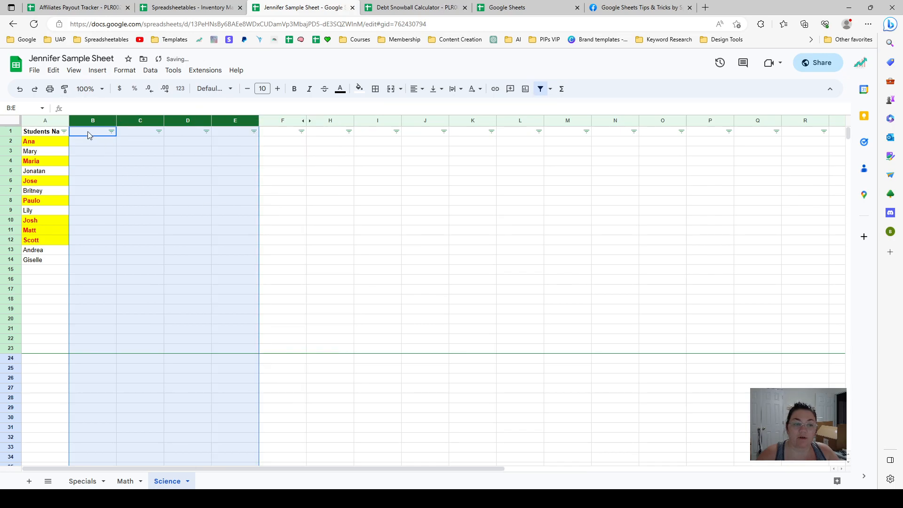
Enter the headers Student ID in B1 and Room # in C1
click(90, 134)
text(Student ID)
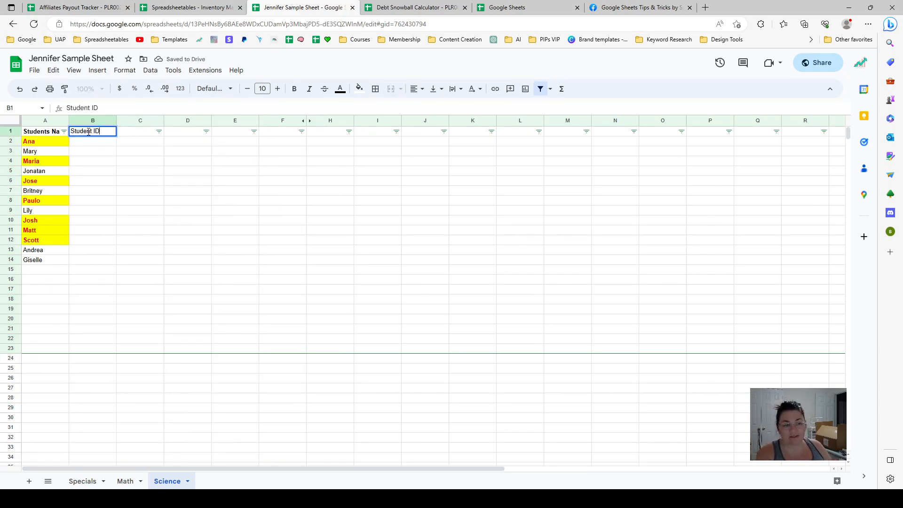
key(Tab)
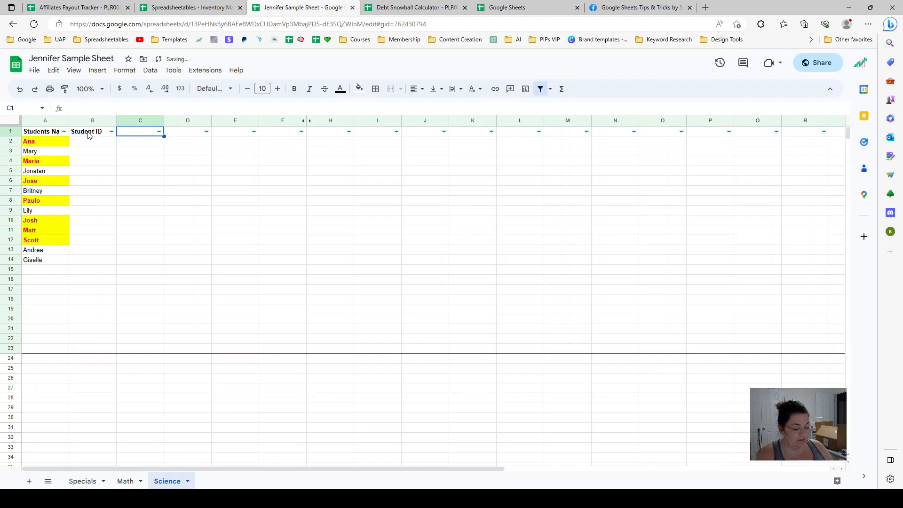
text(Room #)
key(Return)
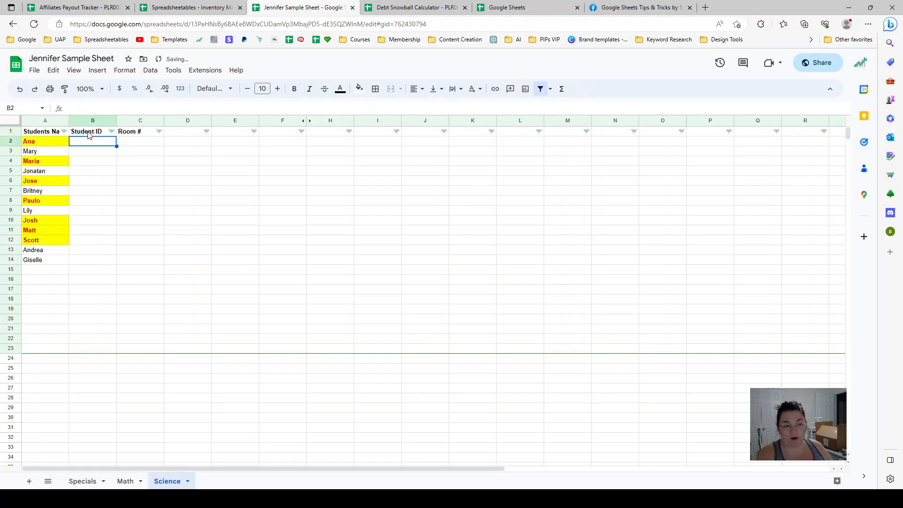
click(184, 136)
drag(92, 141, 108, 280)
click(141, 210)
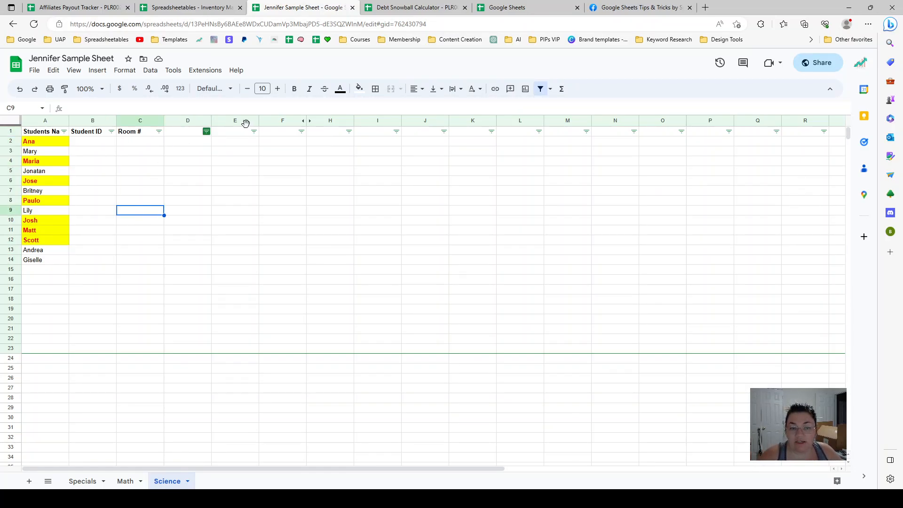
Unhide helper column G, examine the COUNTIF formula in G6, and hide the column again
click(306, 121)
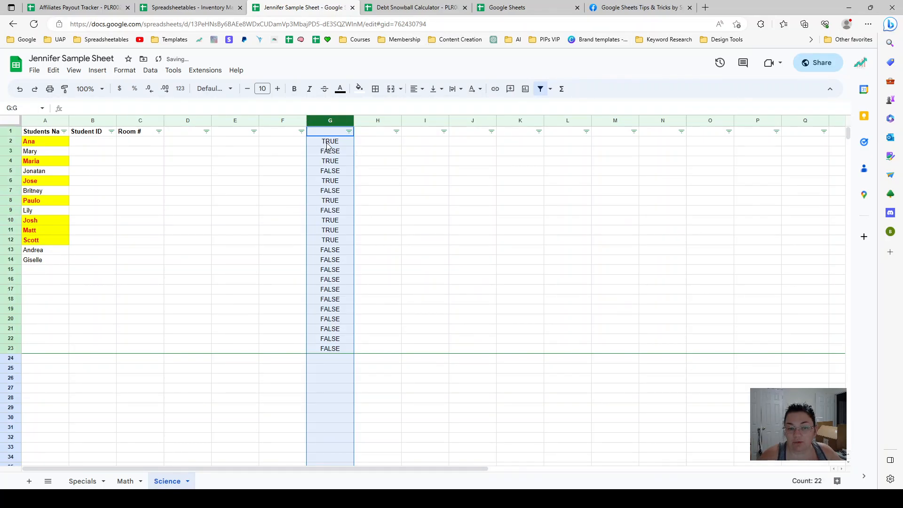
click(323, 183)
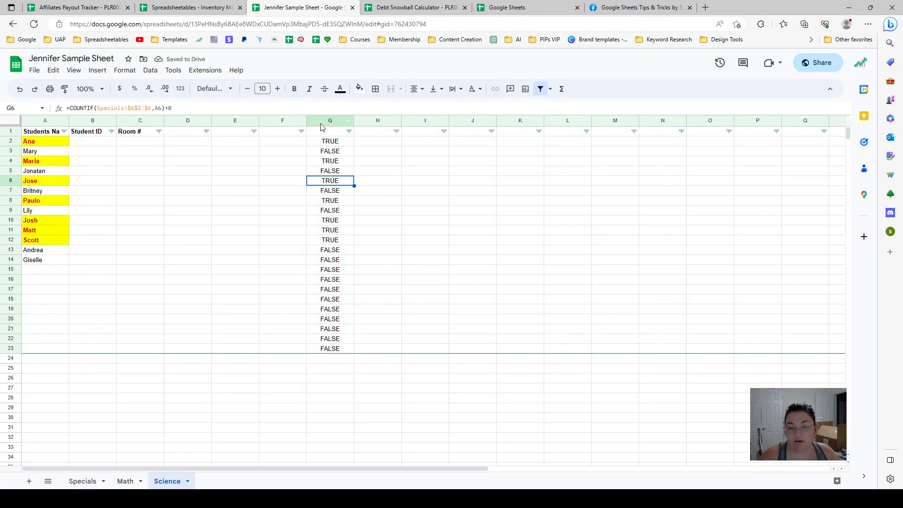
right_click(322, 122)
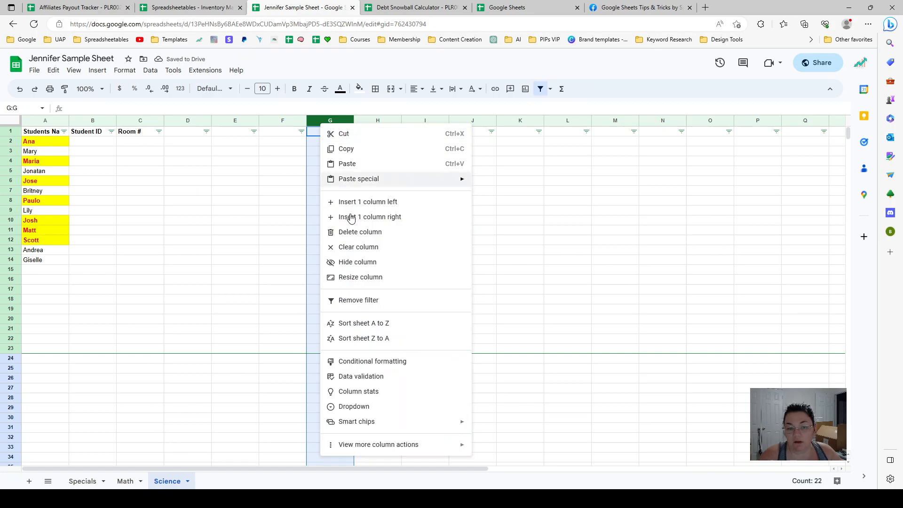
click(368, 264)
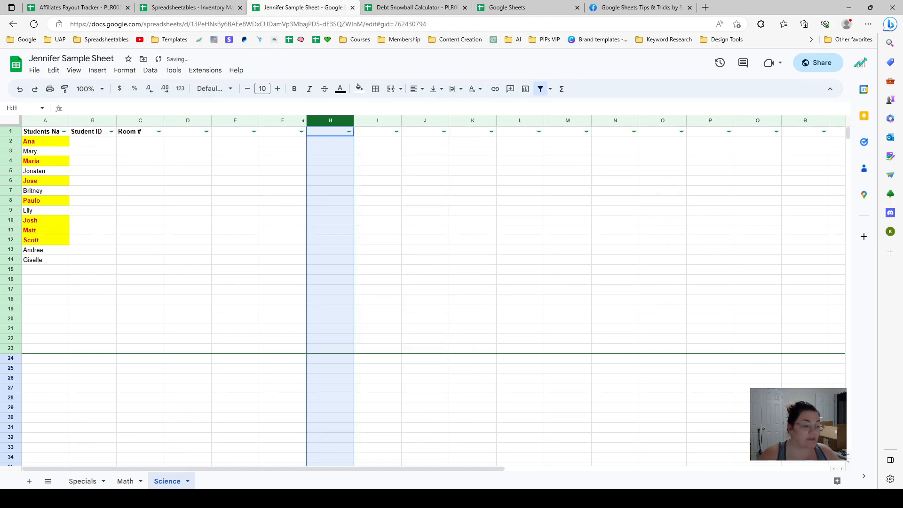